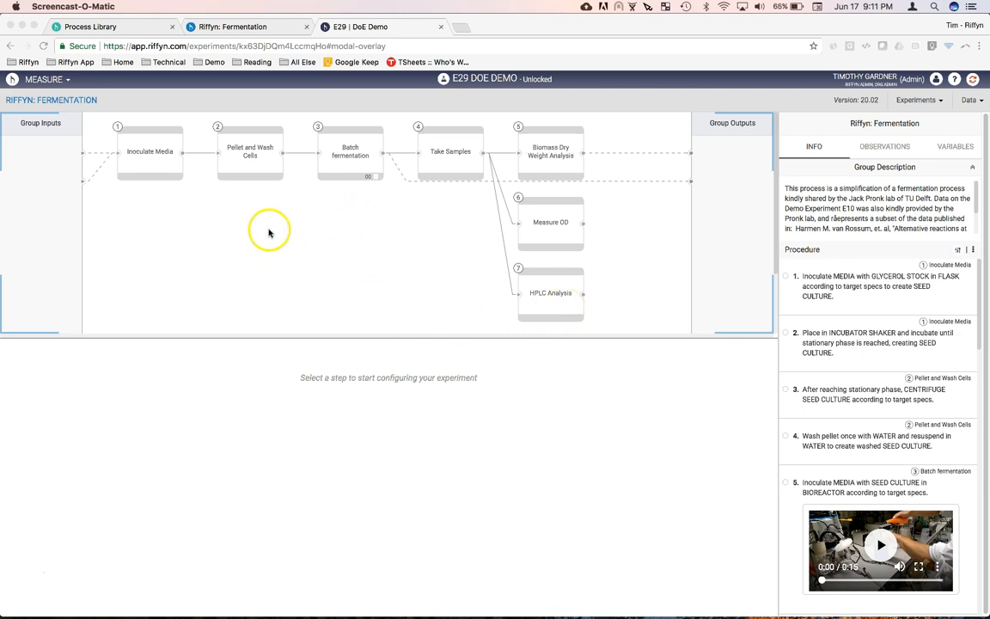
Step: Review the input specifications of the Batch fermentation and Inoculate Media process steps
click(349, 155)
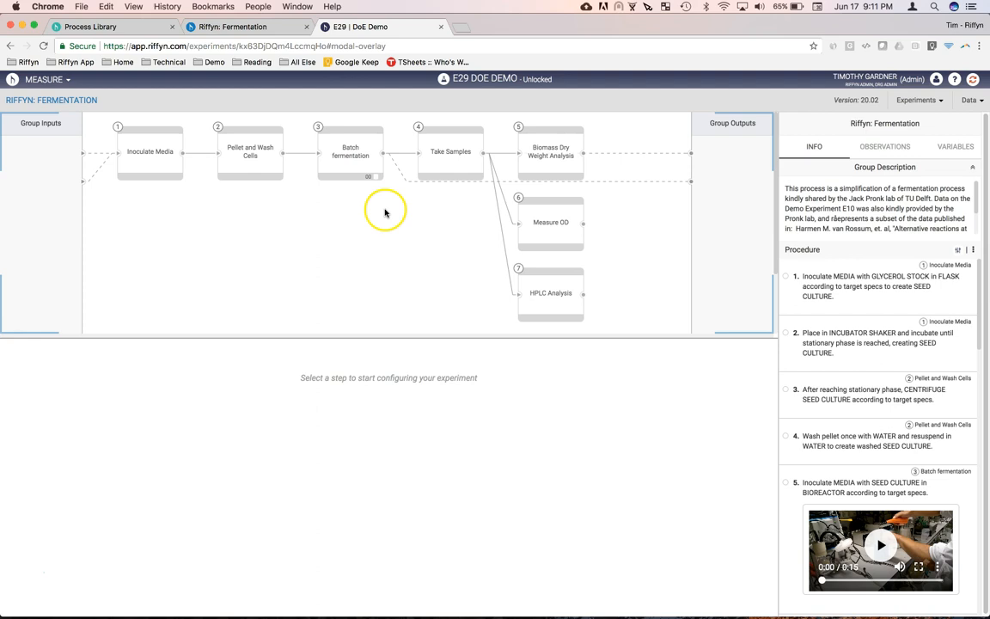
click(347, 167)
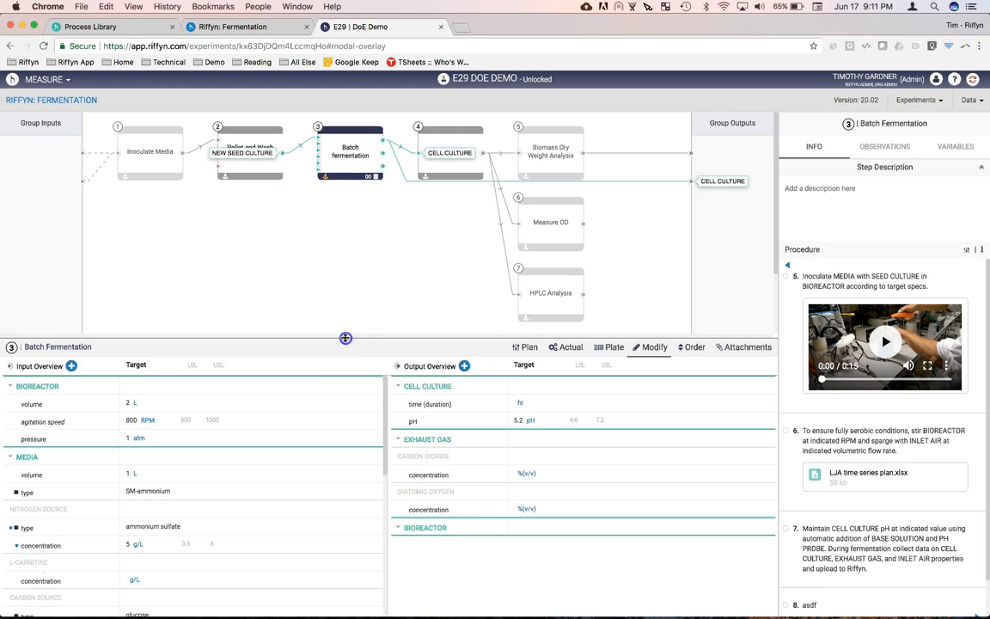
drag(345, 337, 346, 278)
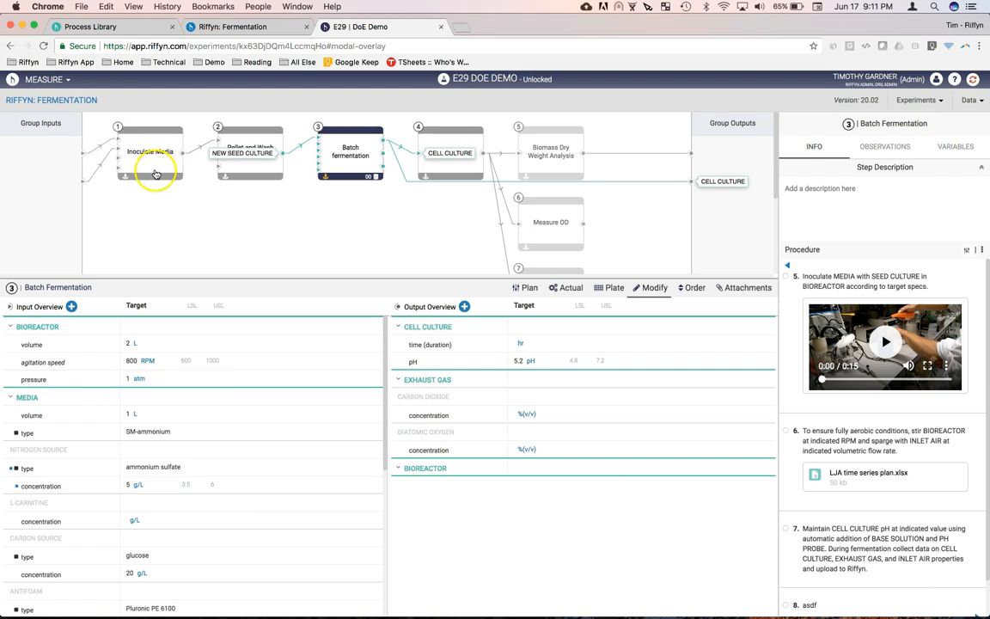
click(142, 155)
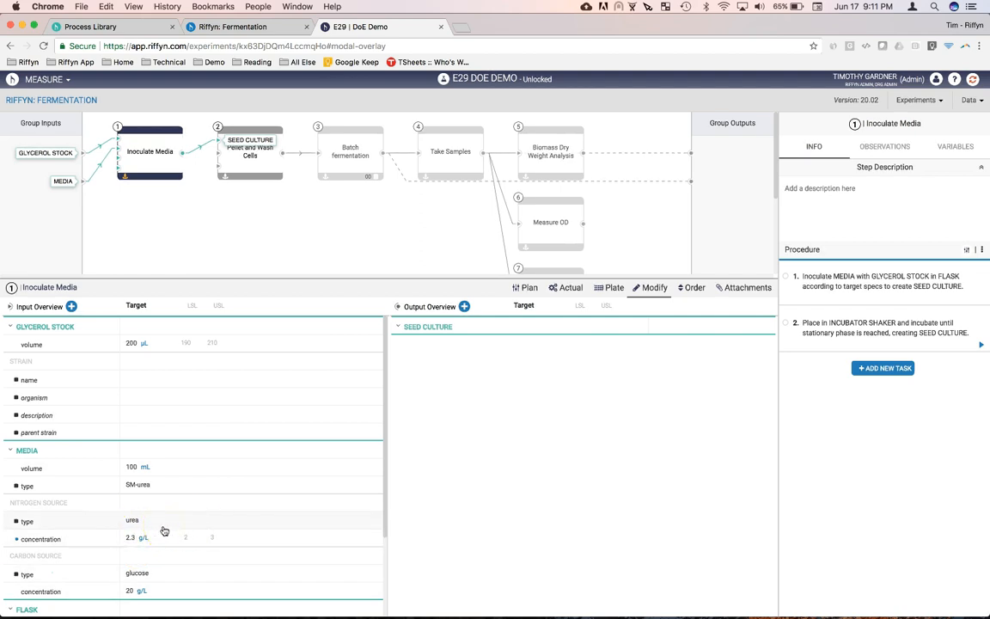
click(220, 528)
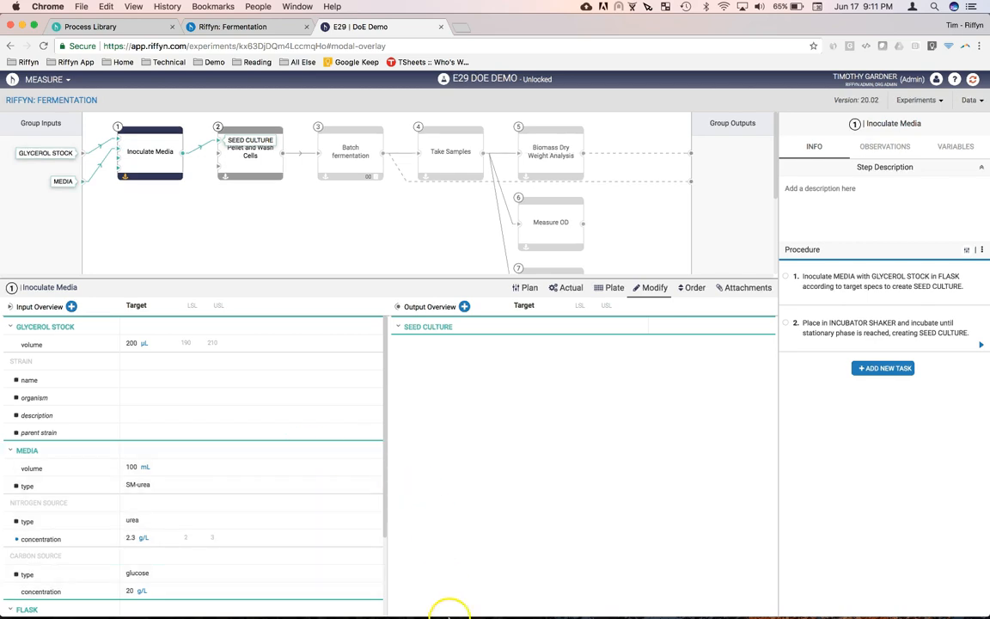
Step: Switch to JMP and start creating a DoE for a Riffyn experiment
mouse_move(453, 615)
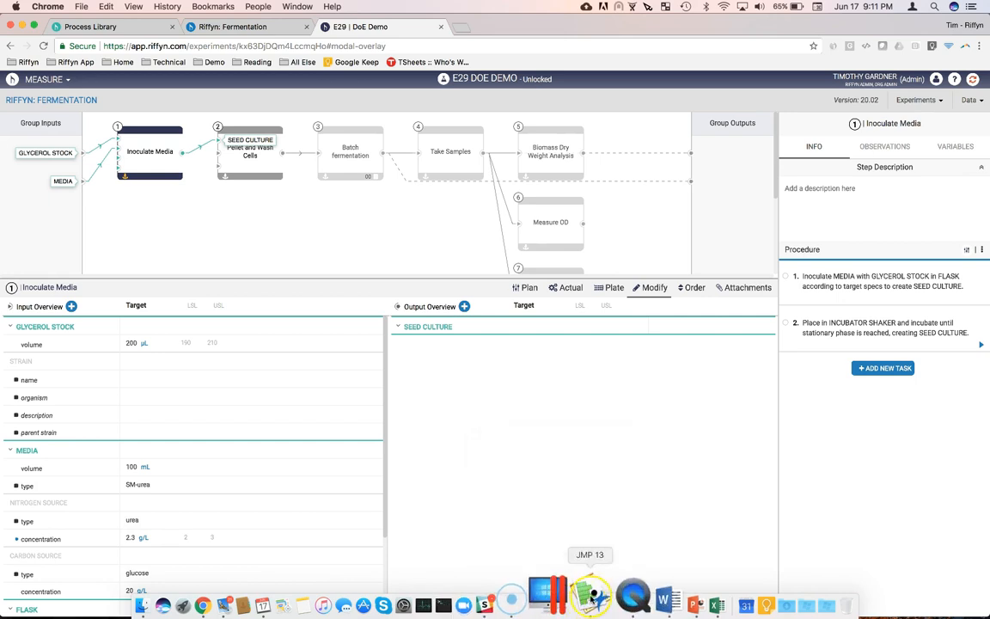
click(590, 599)
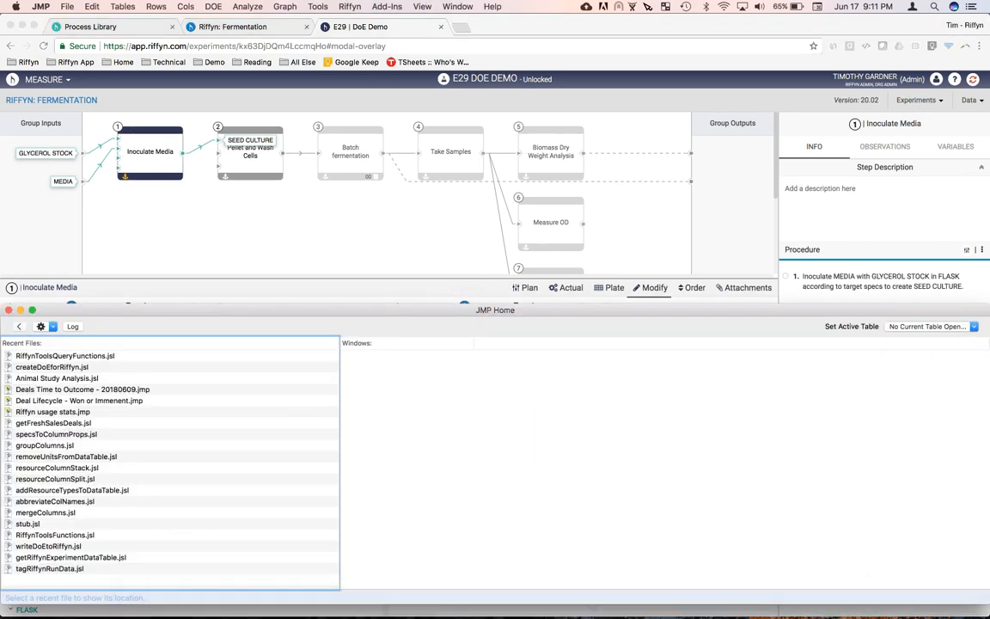
click(350, 6)
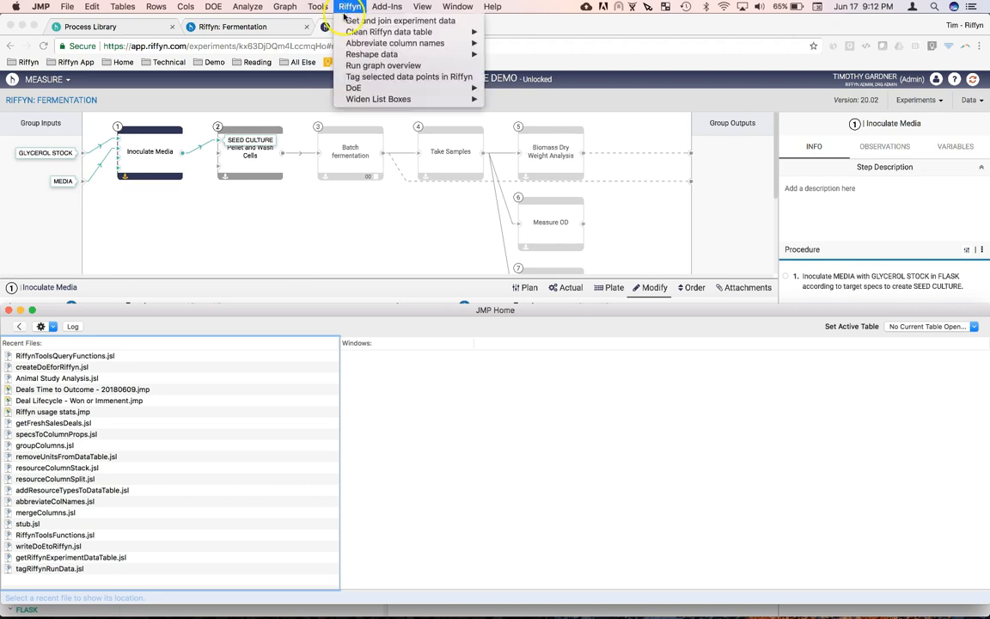
mouse_move(345, 45)
mouse_move(351, 94)
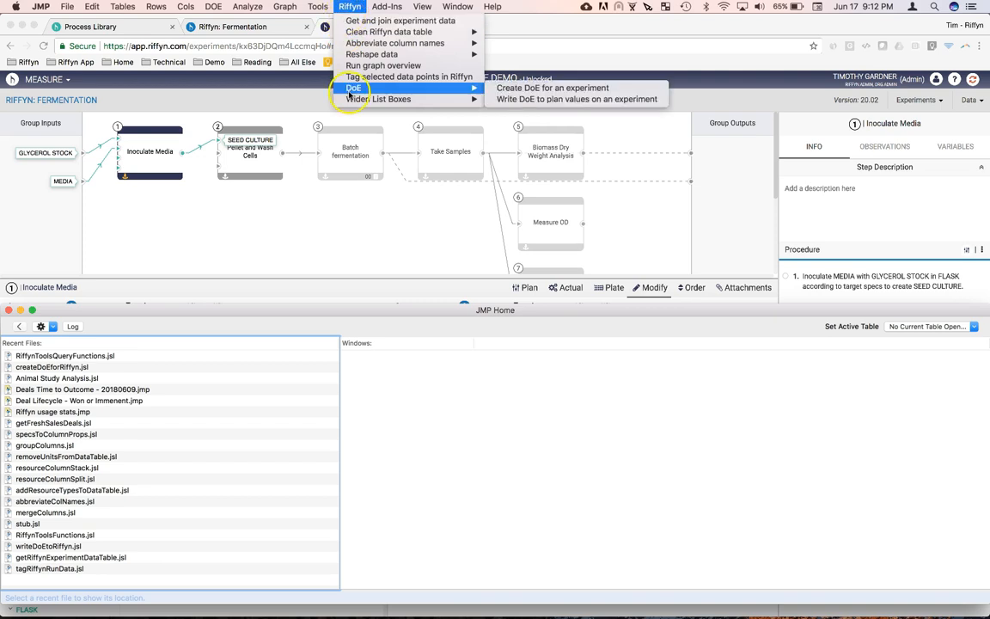
click(518, 88)
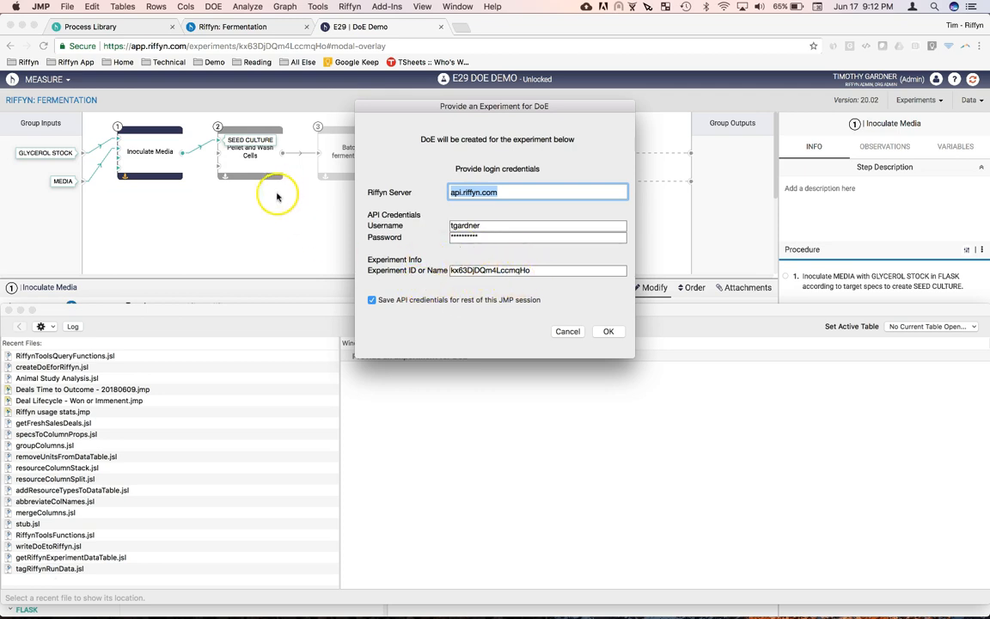
Step: Copy the experiment ID from the Riffyn page address in Chrome into JMP's experiment field and submit the dialog
click(287, 215)
double_click(259, 48)
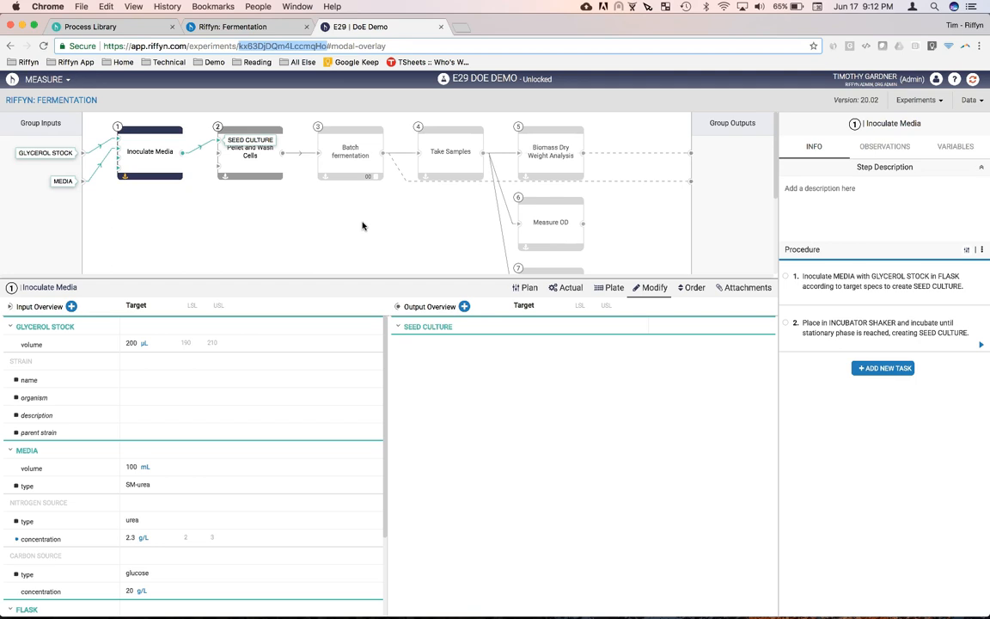
key(super+Tab)
key(super+Tab)
key(super+Tab)
key(super+shift+Tab)
key(super+shift+Tab)
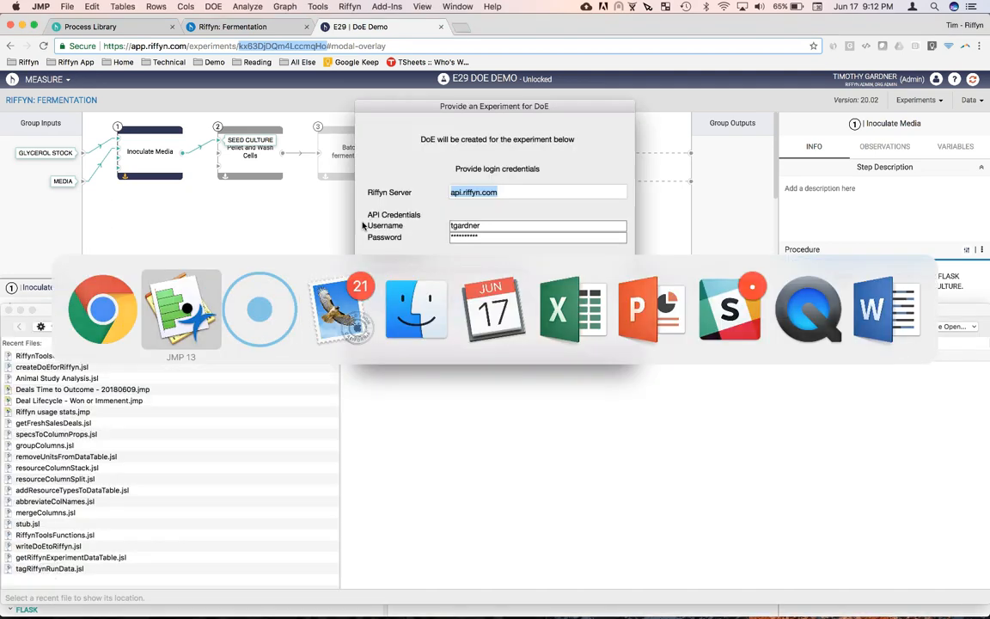
double_click(495, 269)
text(kx63DjDQm4LccmqHo)
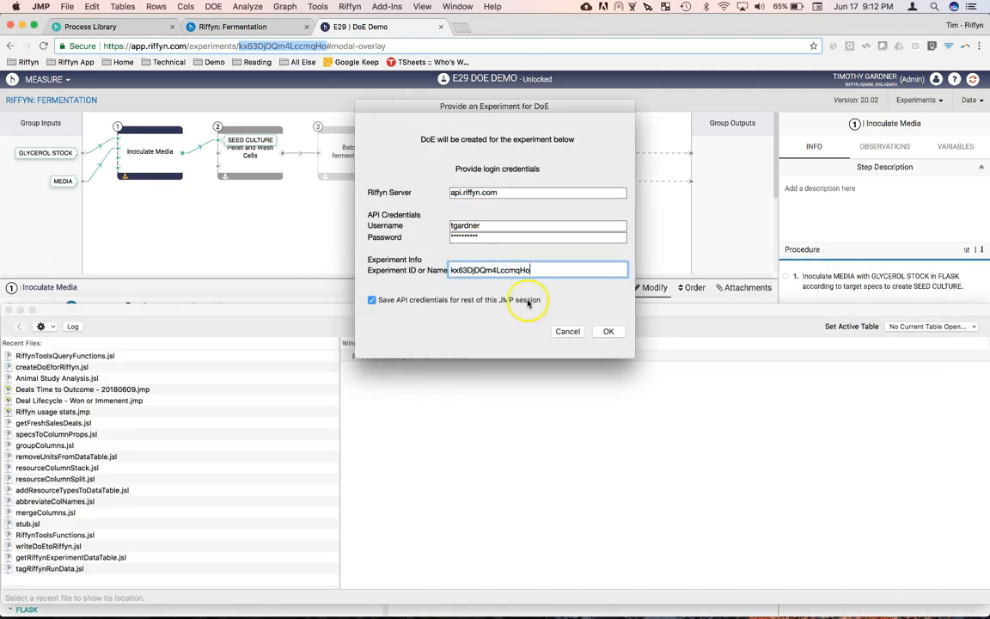
click(607, 331)
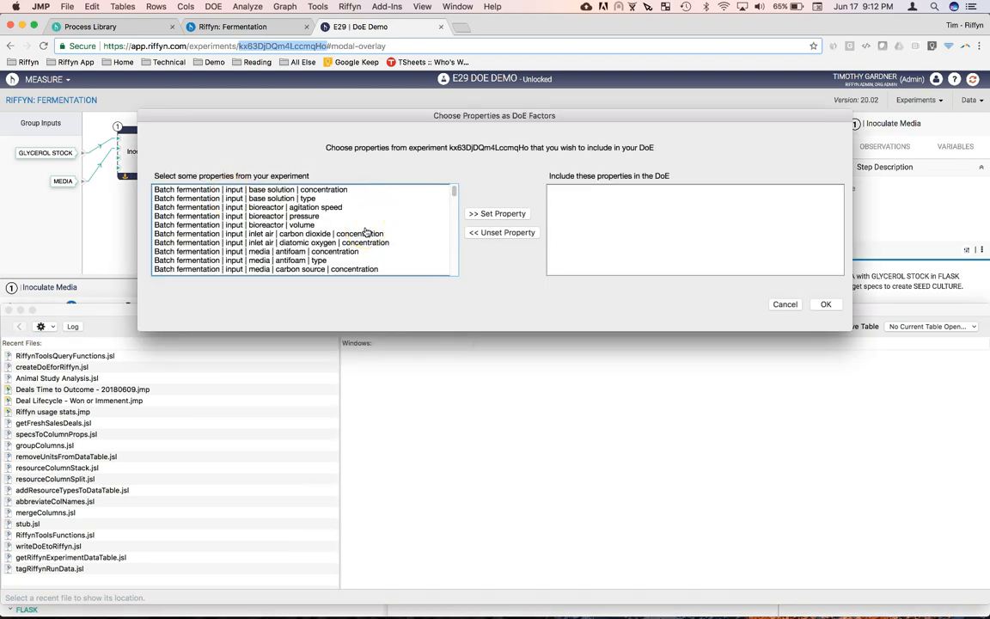
Step: Include the Inoculate Media input media nitrogen source type and concentration as DoE properties
scroll(365, 232, down, 10)
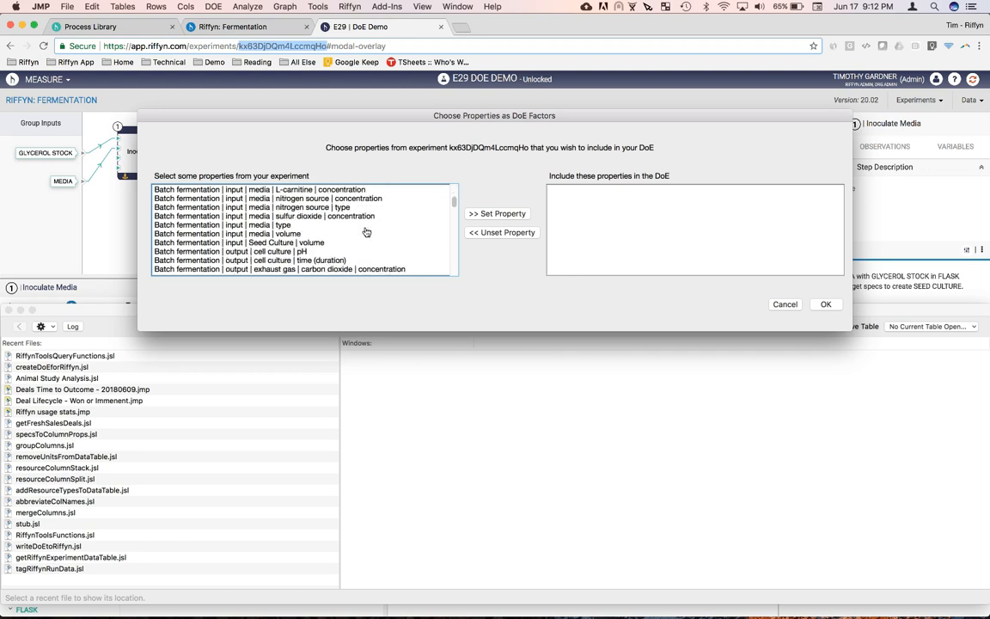
scroll(365, 232, down, 2)
scroll(365, 232, down, 5)
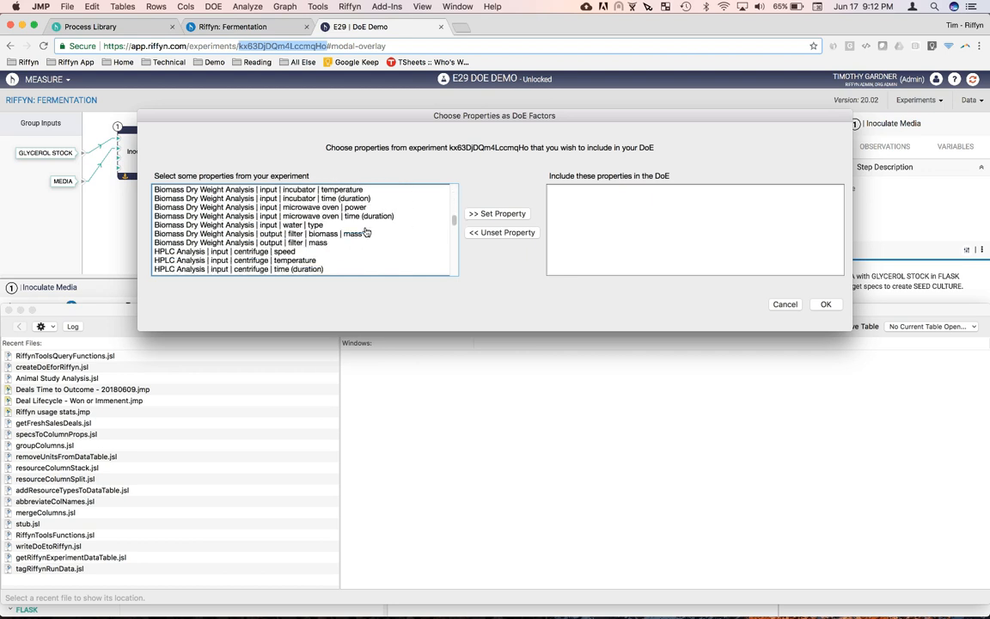
scroll(365, 232, down, 2)
scroll(366, 232, down, 10)
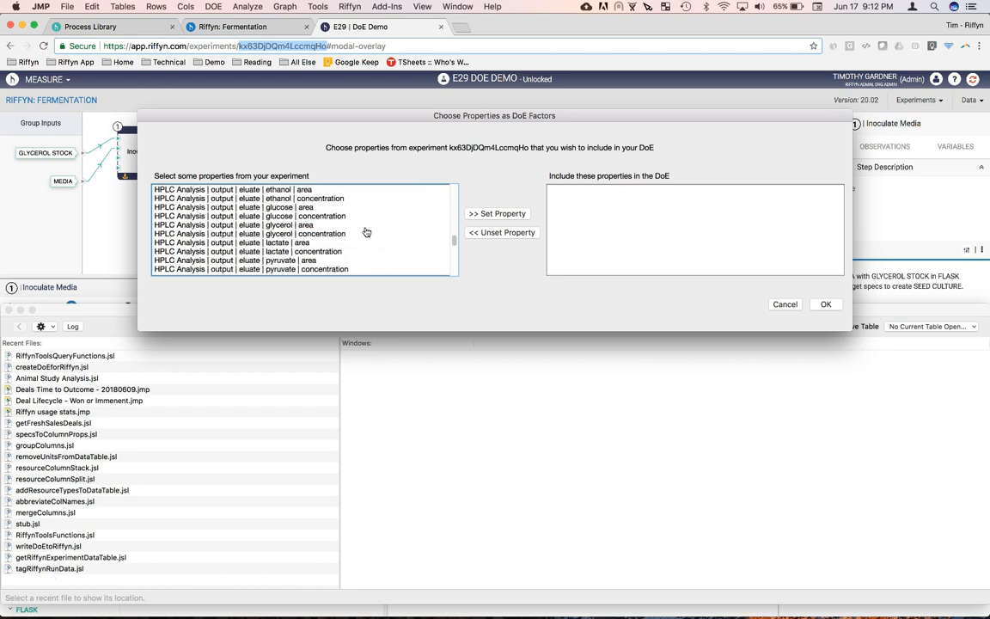
scroll(366, 232, up, 5)
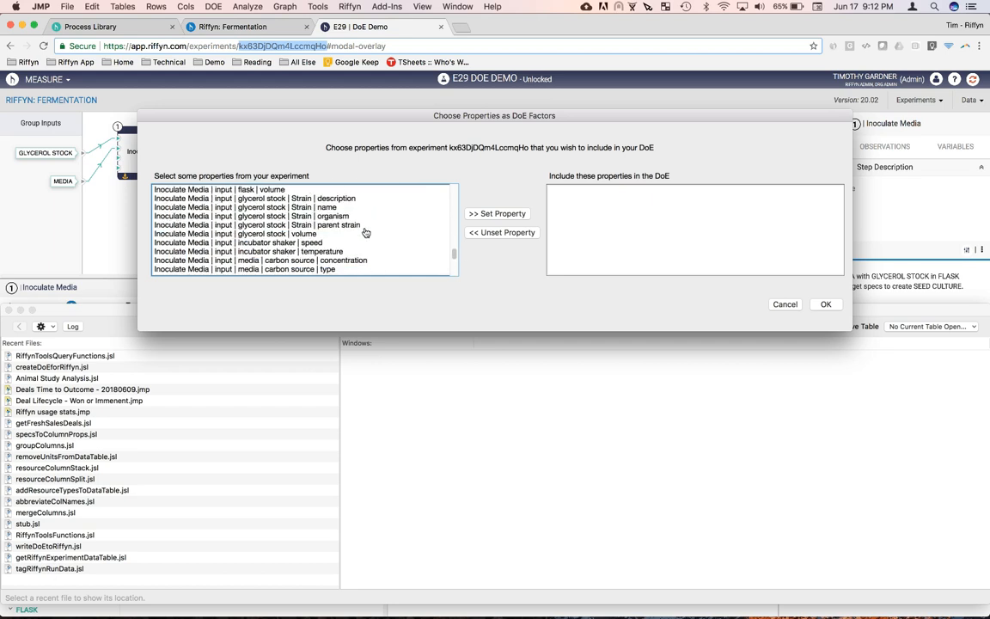
scroll(286, 256, down, 2)
scroll(339, 254, down, 3)
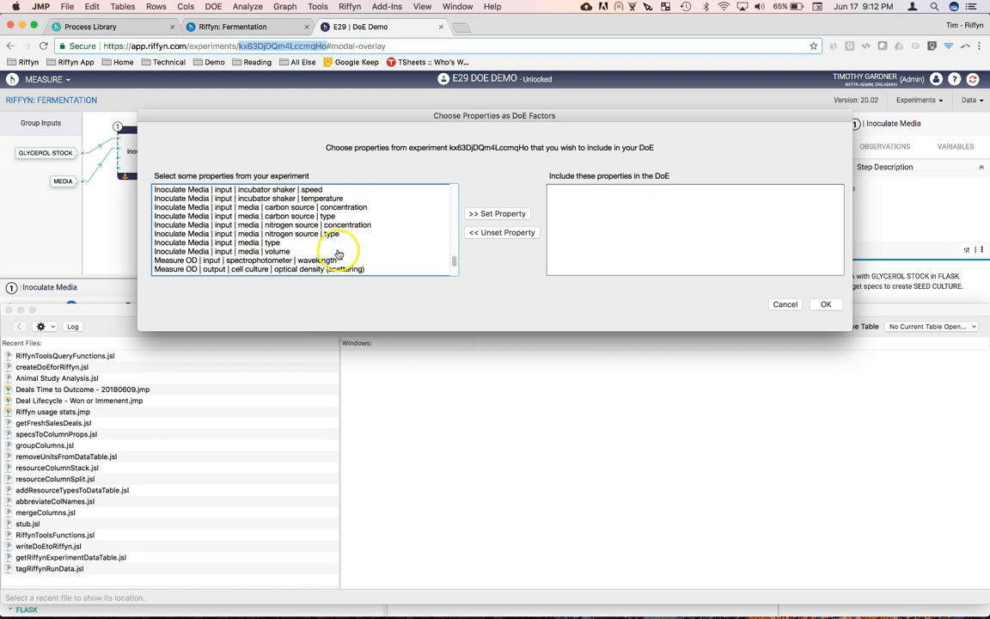
click(307, 235)
click(501, 214)
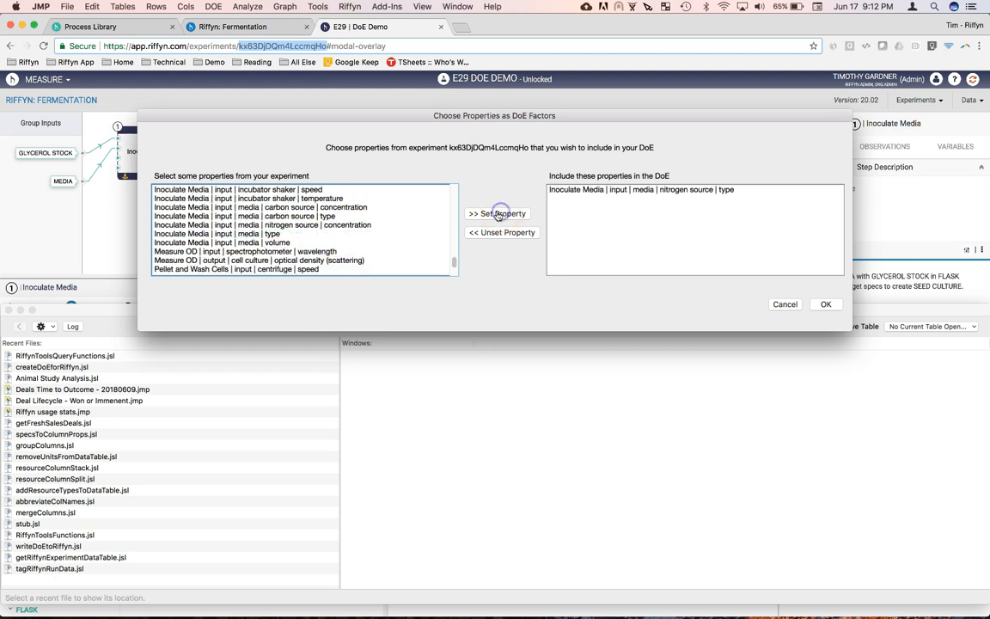
click(344, 227)
click(497, 213)
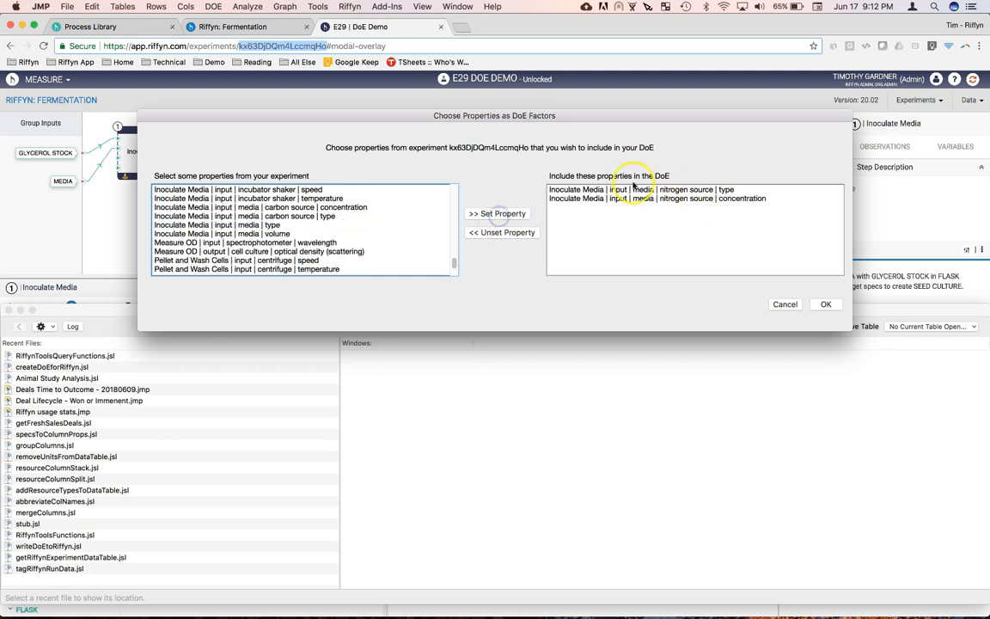
Step: Include the Batch fermentation input media nitrogen source type and concentration in the DoE and accept the factor selection
scroll(339, 241, up, 15)
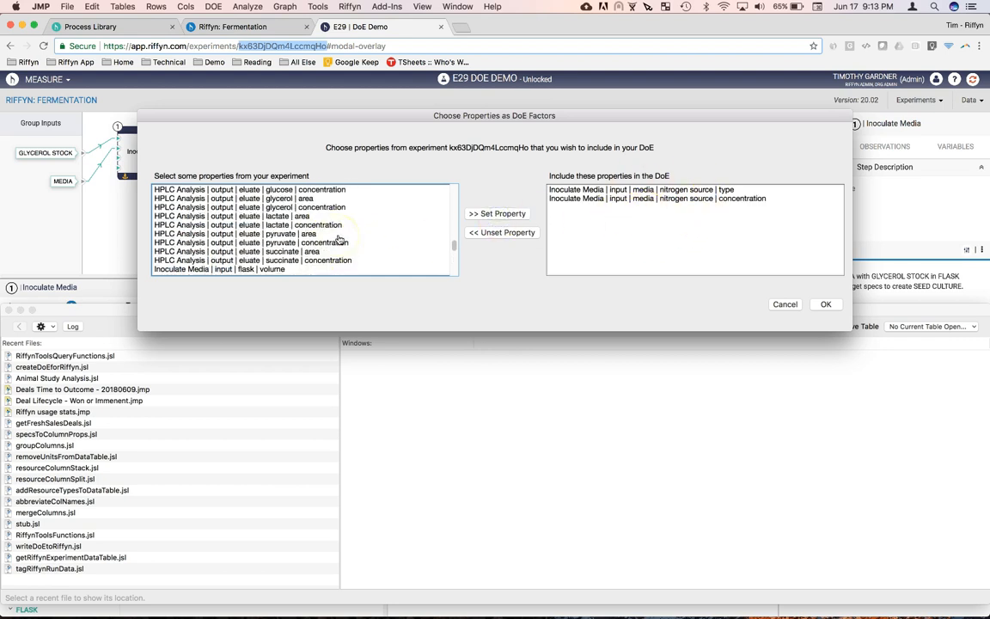
scroll(340, 241, up, 10)
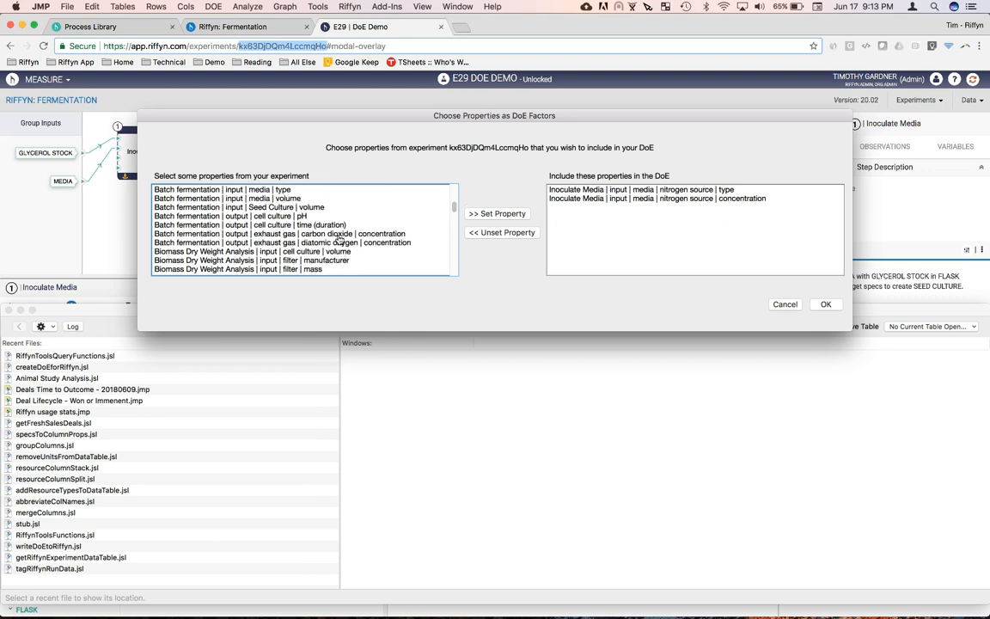
scroll(340, 240, down, 2)
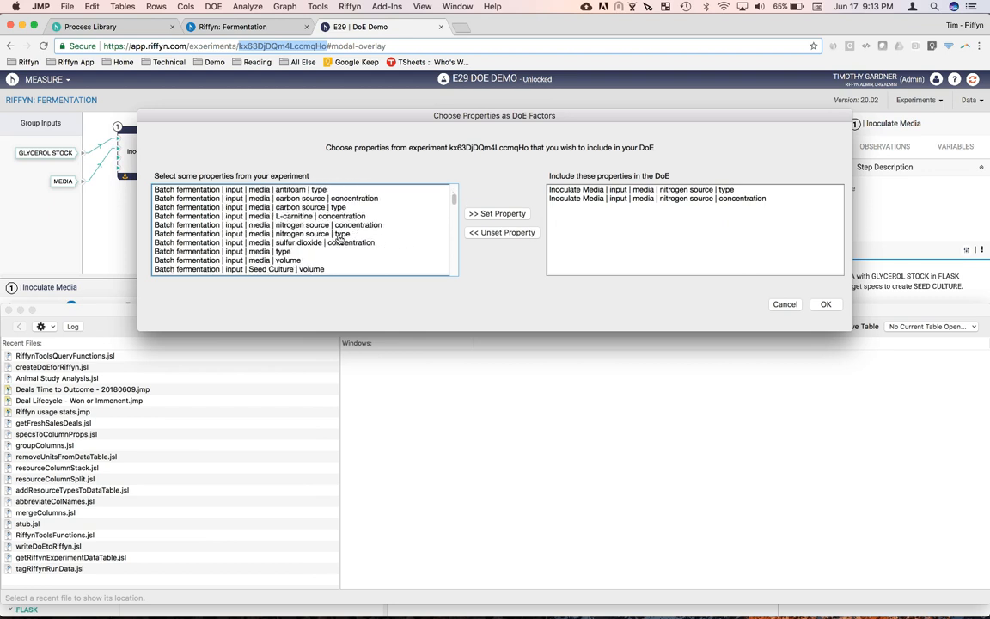
click(339, 235)
click(496, 214)
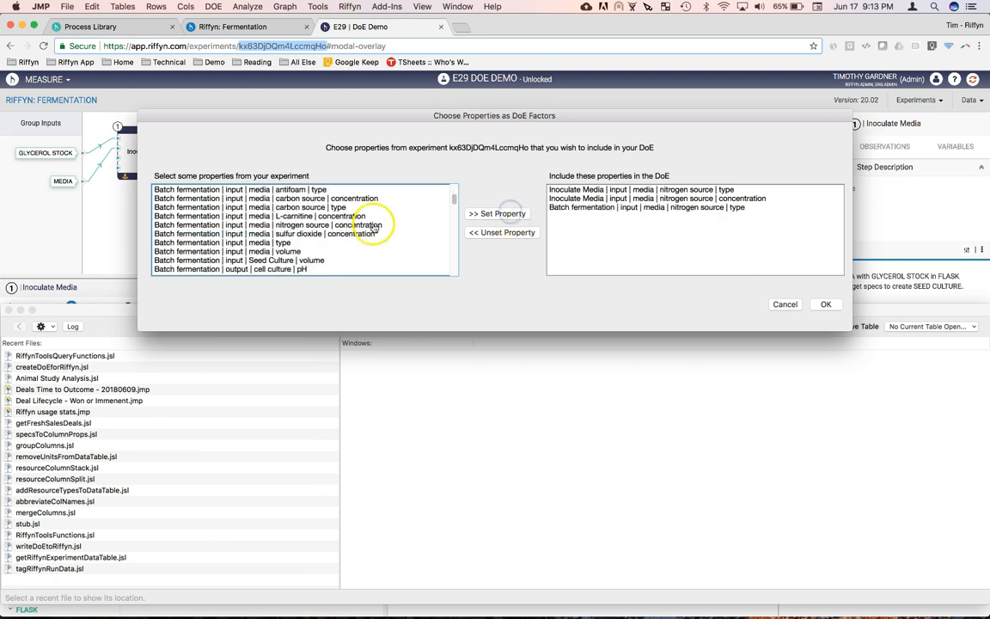
click(372, 224)
click(495, 213)
click(826, 305)
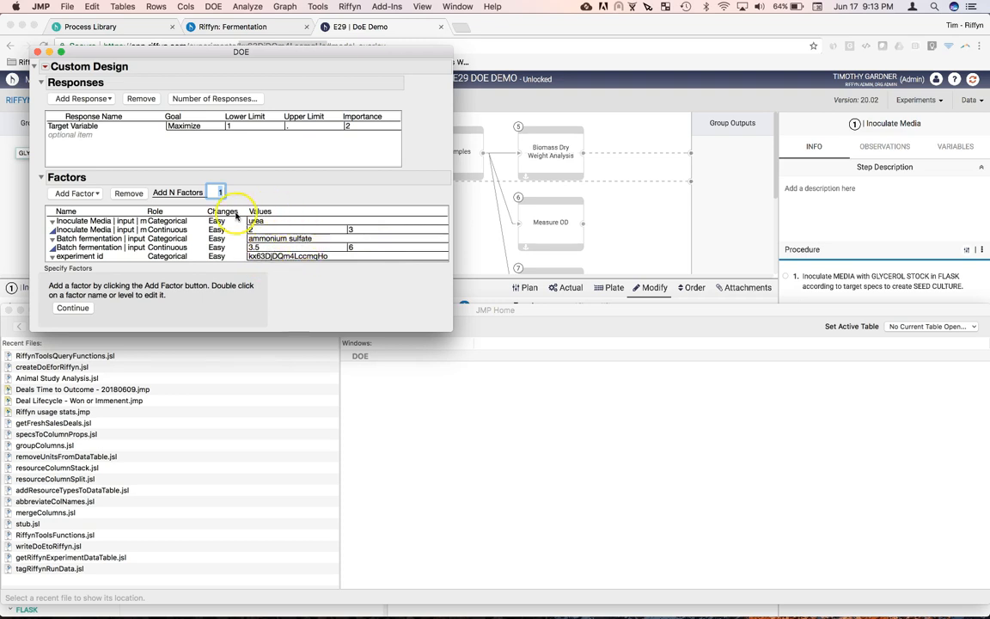
Step: Add a second level, ammonium sulfate, to the categorical Inoculate Media nitrogen source factor
click(53, 223)
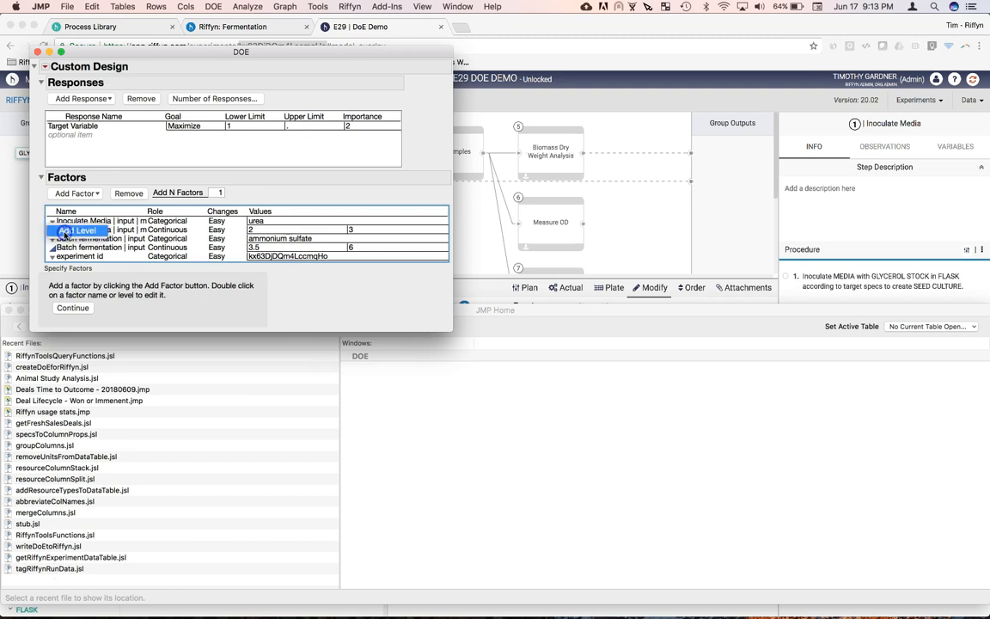
click(66, 232)
double_click(370, 221)
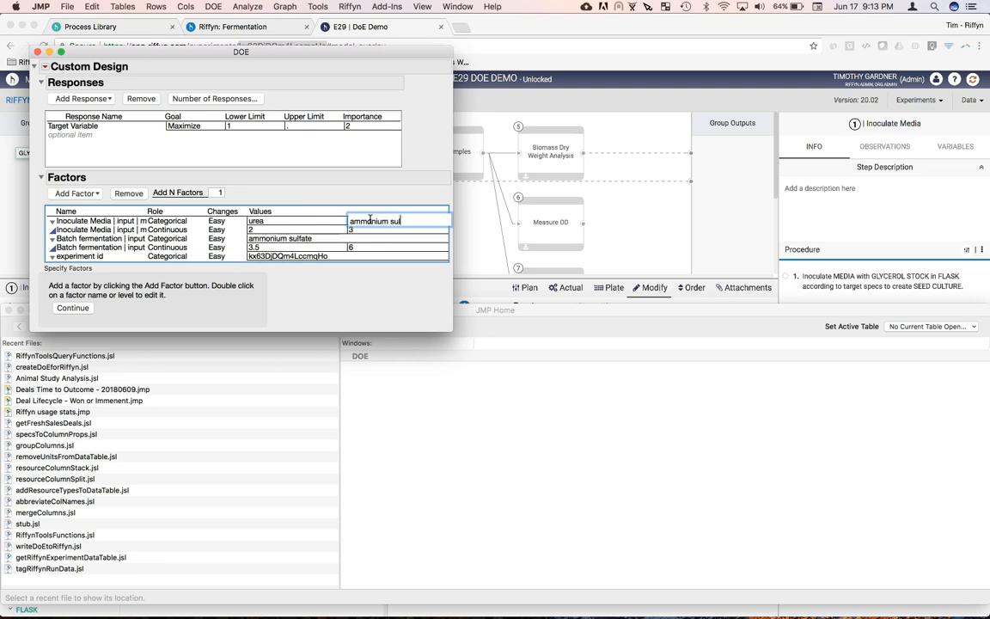
double_click(311, 239)
Step: Add a second level, urea, to the categorical Batch fermentation nitrogen source factor
click(53, 242)
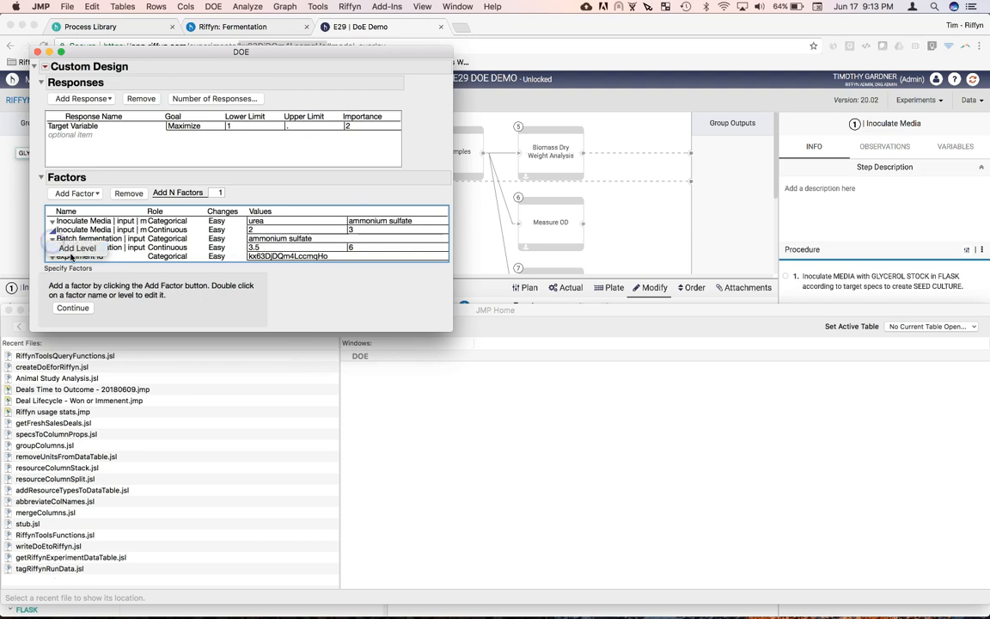
click(76, 248)
double_click(353, 239)
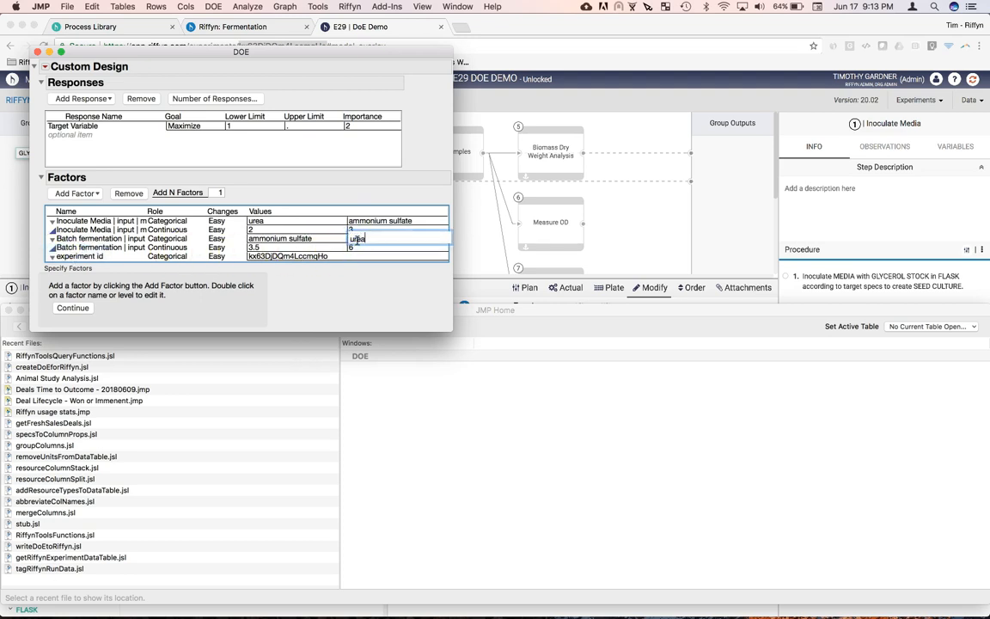
click(372, 291)
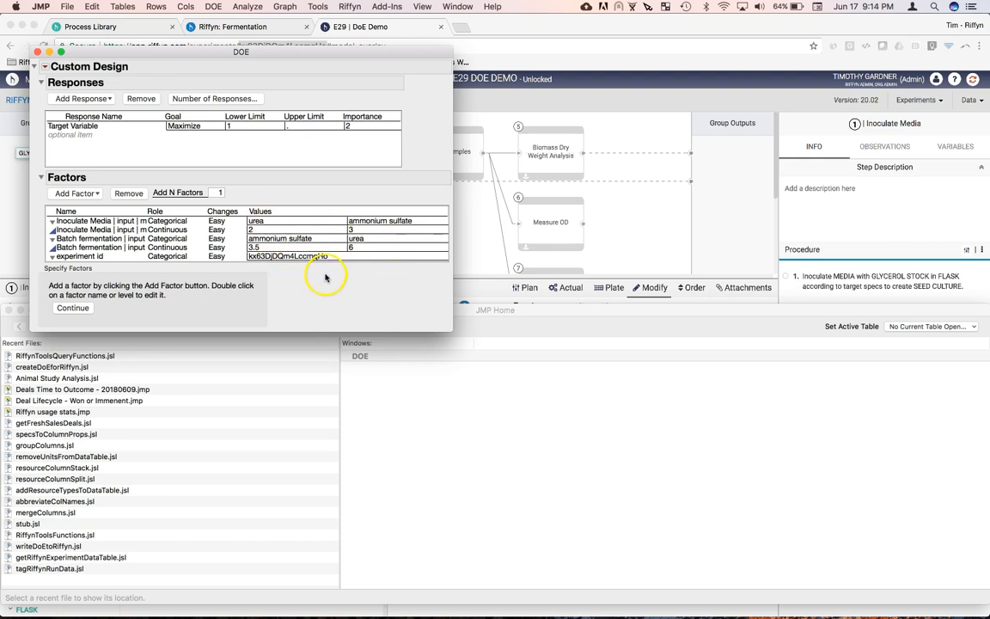
Step: Accept the factors and generate the custom design with the default number of runs and no factor constraints
click(73, 308)
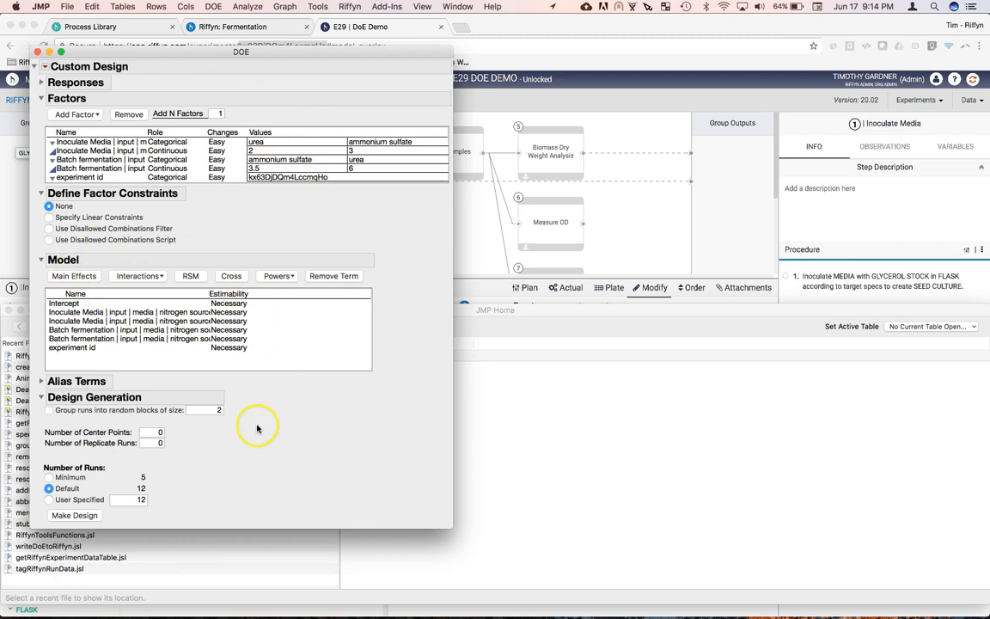
drag(283, 51, 283, 32)
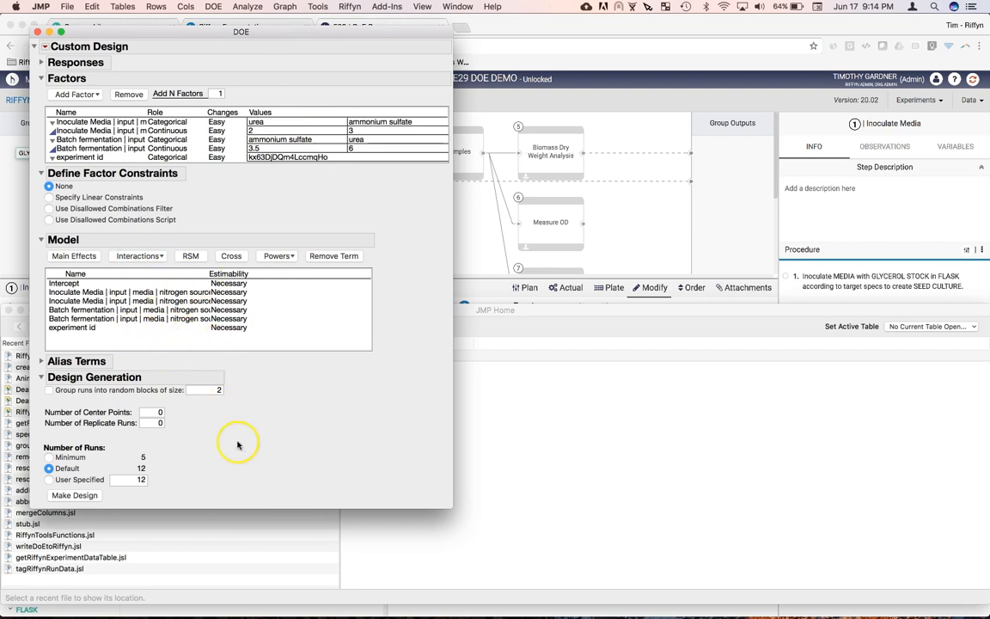
click(78, 361)
click(92, 496)
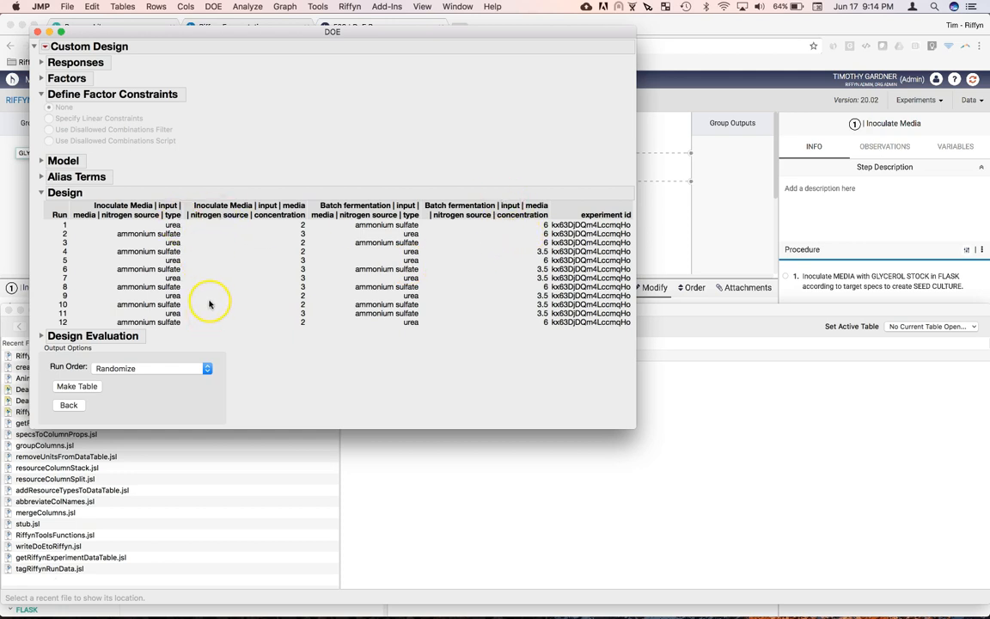
Step: Make the design table with randomized run order and enlarge its window to show all columns
click(81, 387)
drag(361, 99, 324, 49)
drag(501, 306, 861, 480)
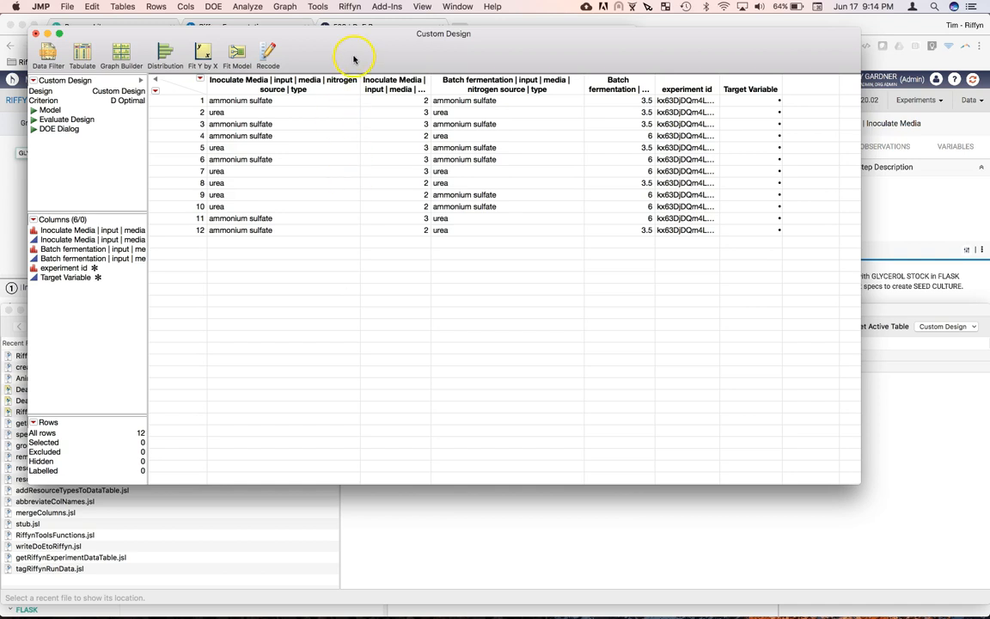
Step: Write the DoE to plan values on the Riffyn experiment, accepting the prefilled server and login credentials, and dismiss the notice
click(350, 6)
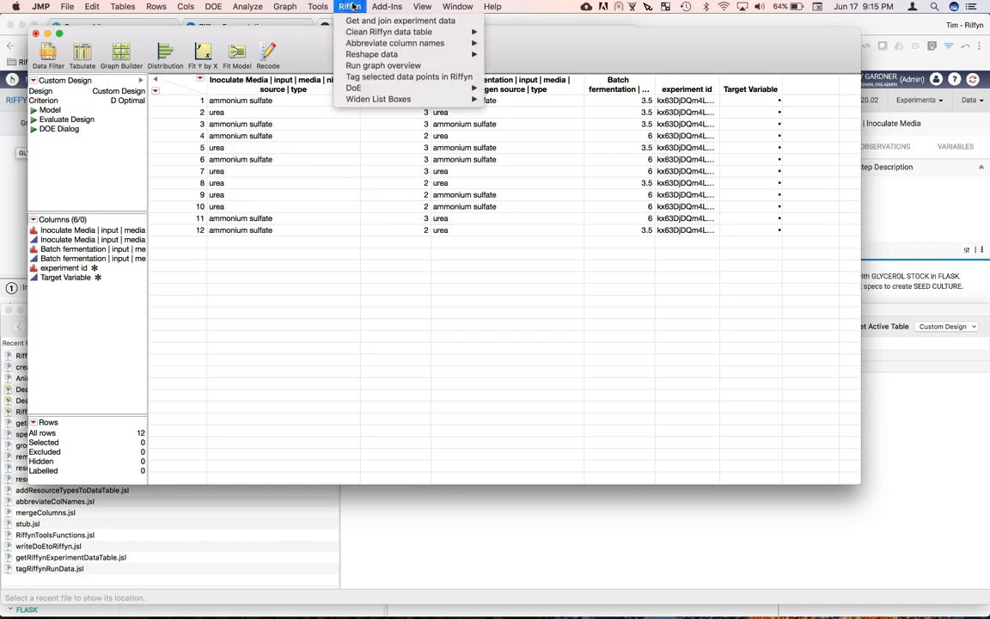
click(354, 90)
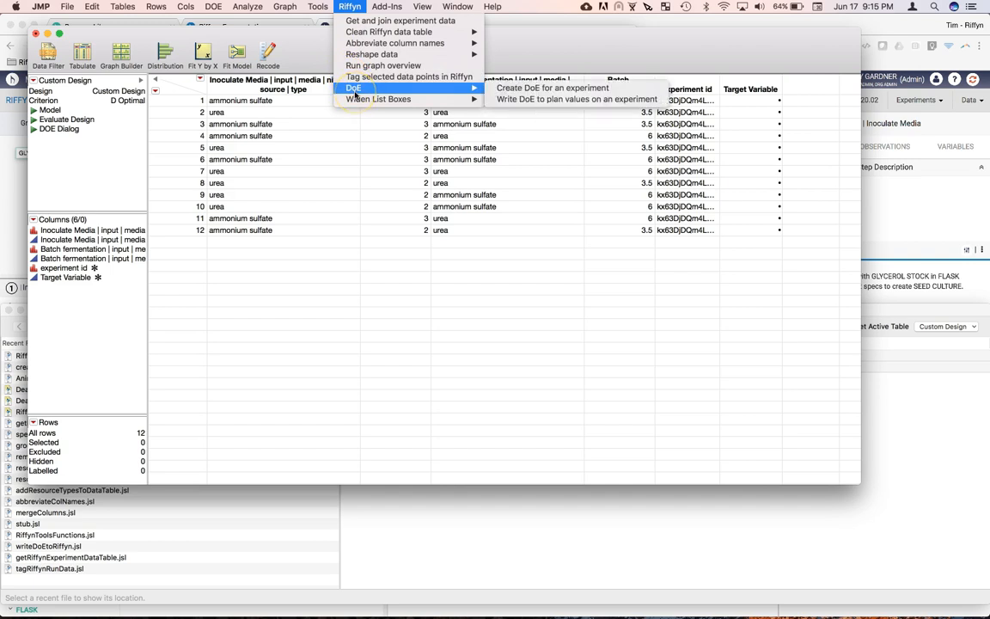
click(542, 102)
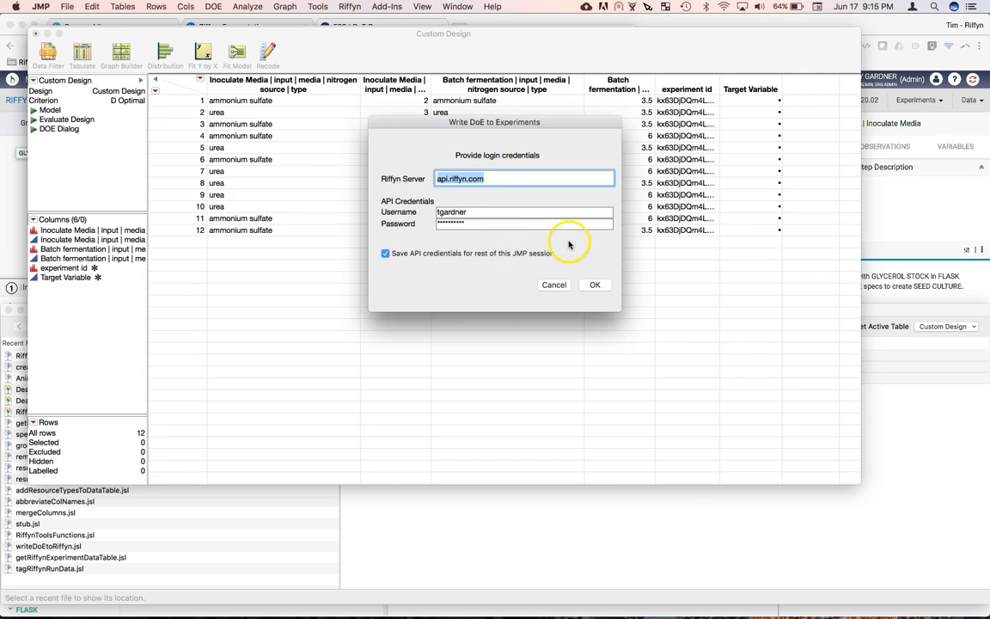
click(595, 286)
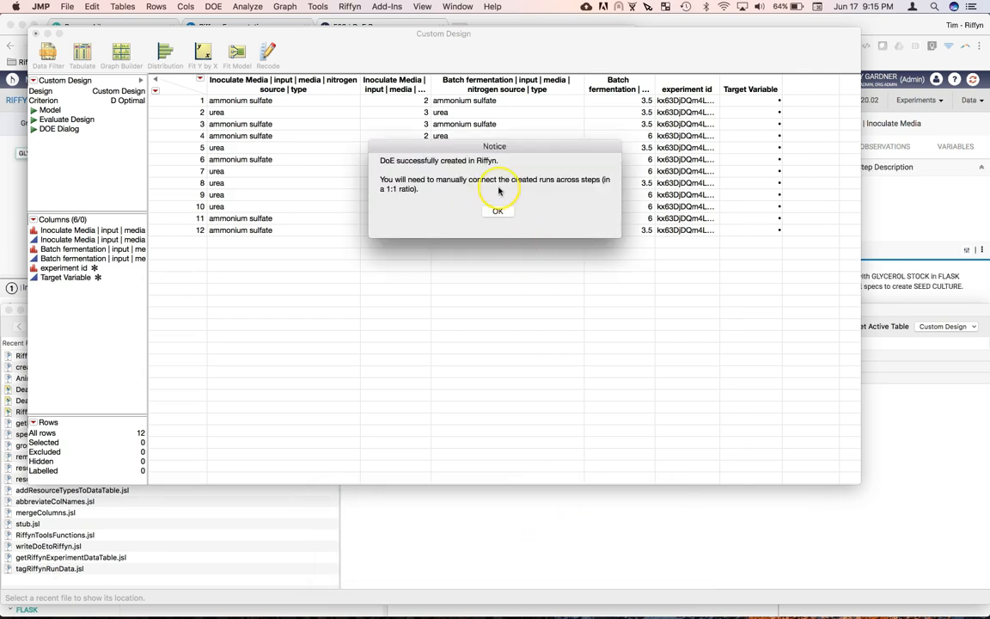
click(499, 212)
Step: Switch to the Riffyn experiment in Chrome and examine the Inoculate Media runs' planned nitrogen source types and concentrations in the actual data
click(7, 219)
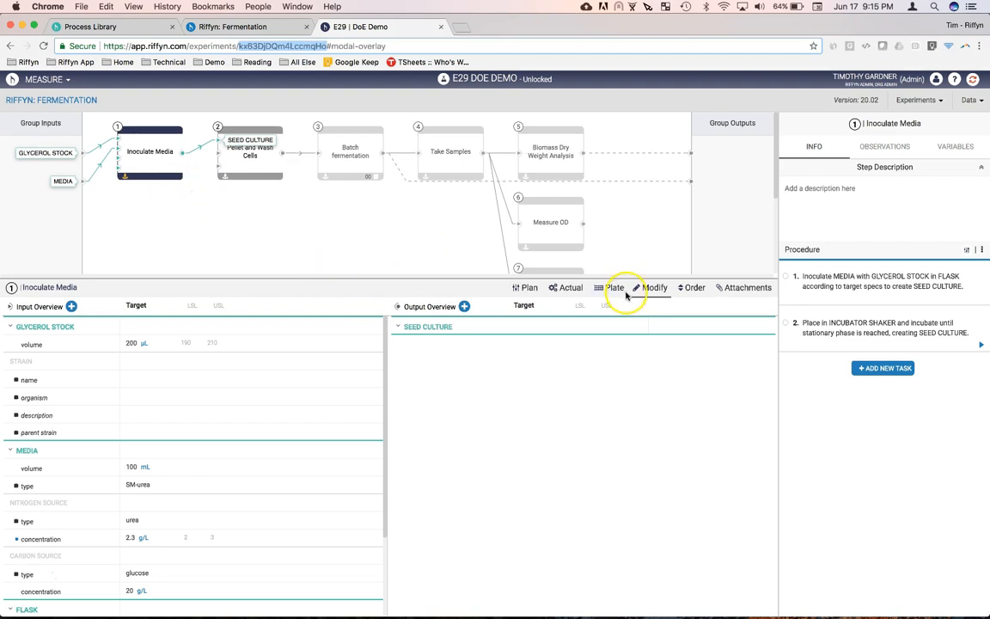
click(569, 289)
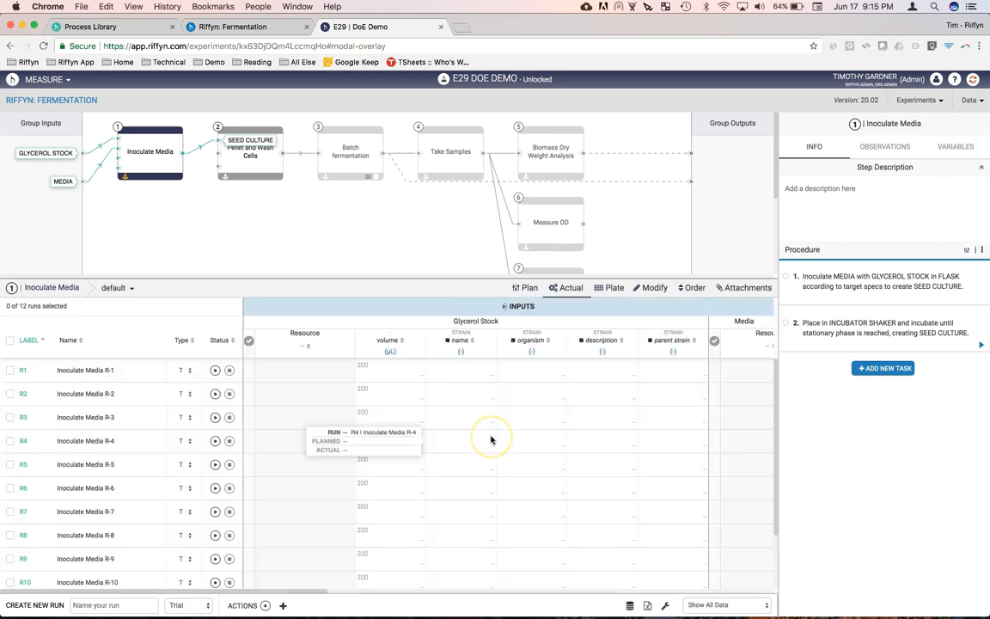
scroll(490, 450, down, 2)
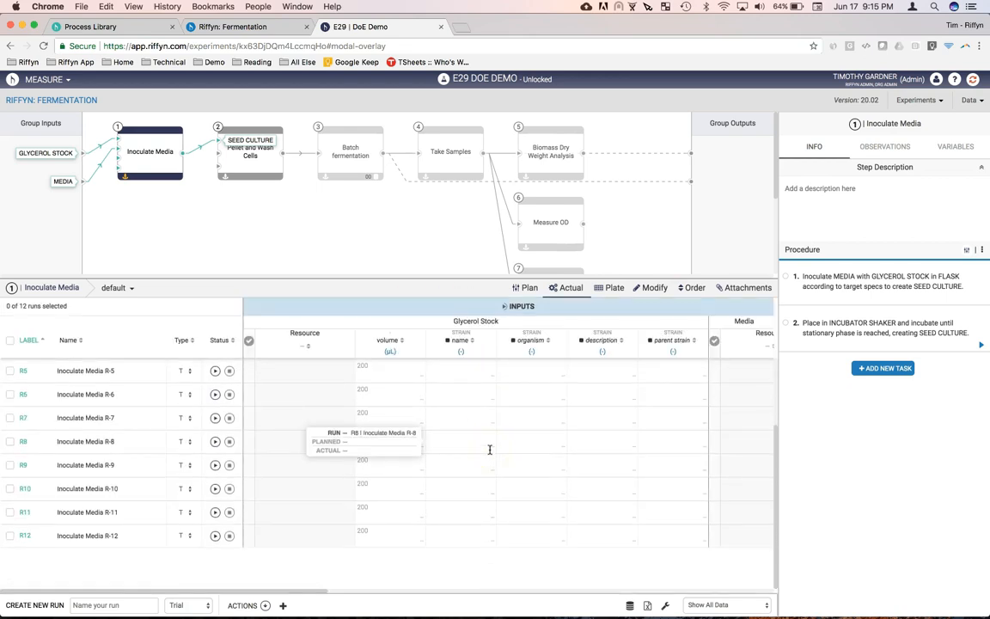
scroll(490, 449, up, 2)
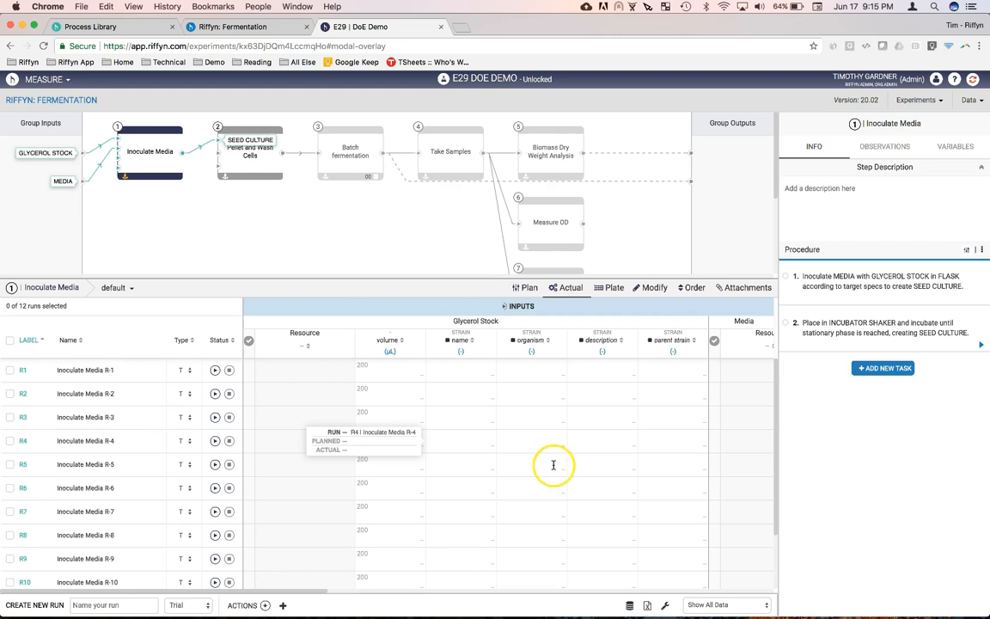
scroll(574, 470, right, 2)
scroll(573, 470, right, 10)
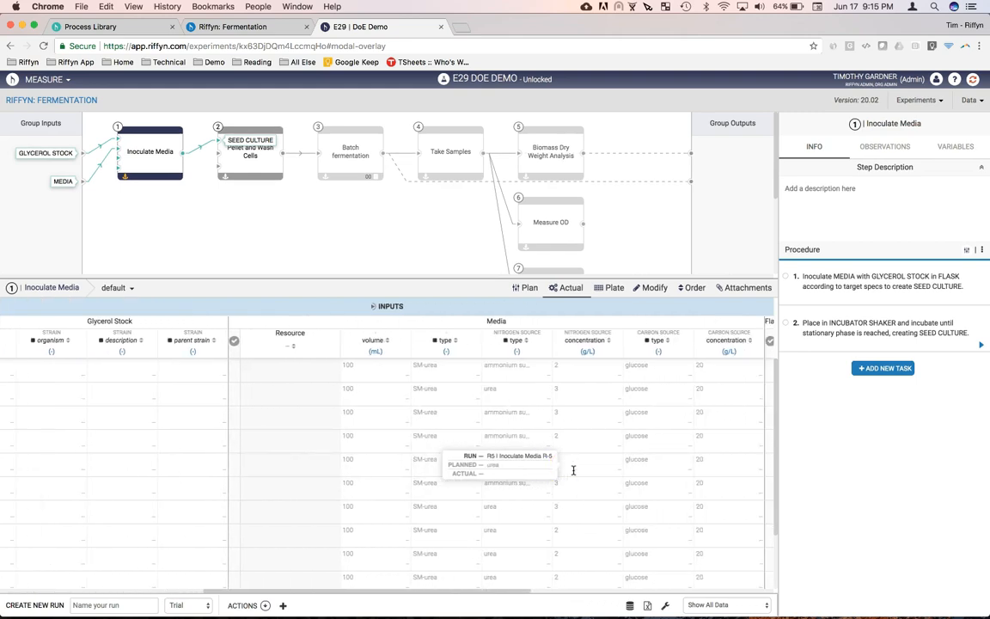
click(348, 361)
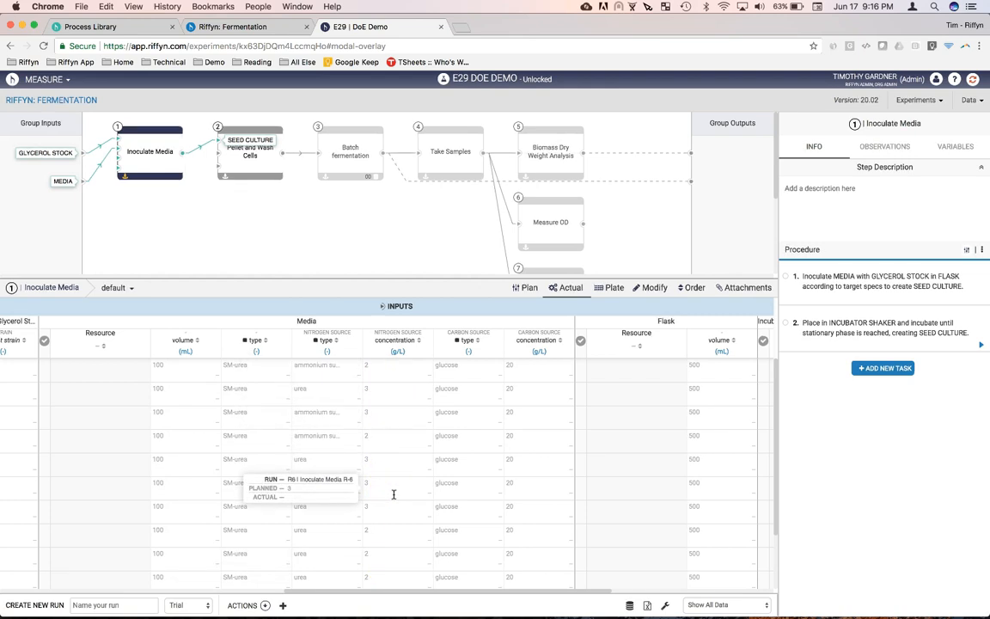
Step: Examine the planned nitrogen source types and concentrations of the Batch fermentation runs
click(344, 165)
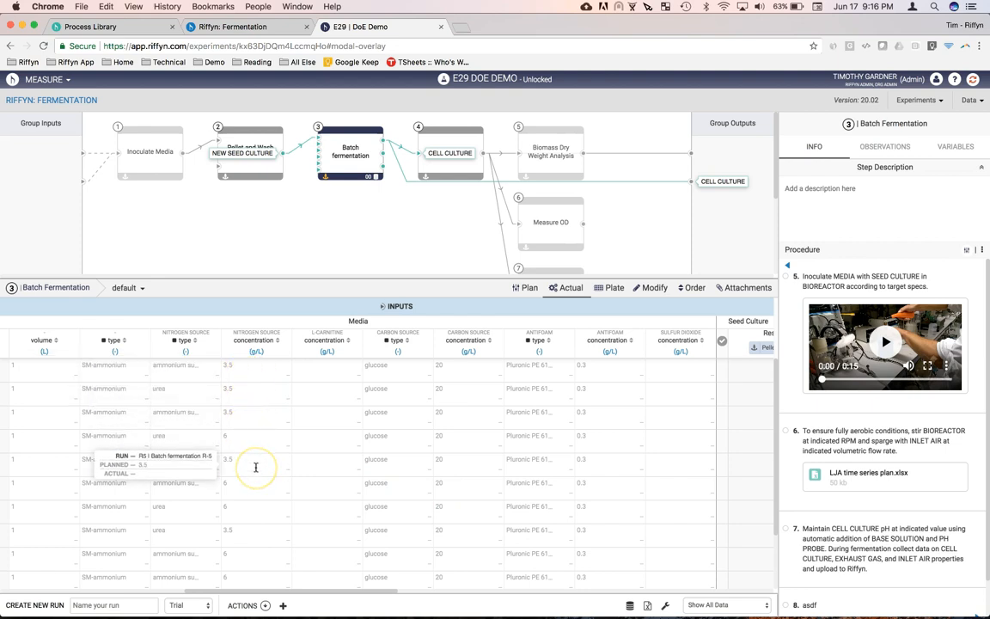
scroll(214, 468, left, 10)
scroll(207, 475, right, 6)
scroll(211, 477, right, 8)
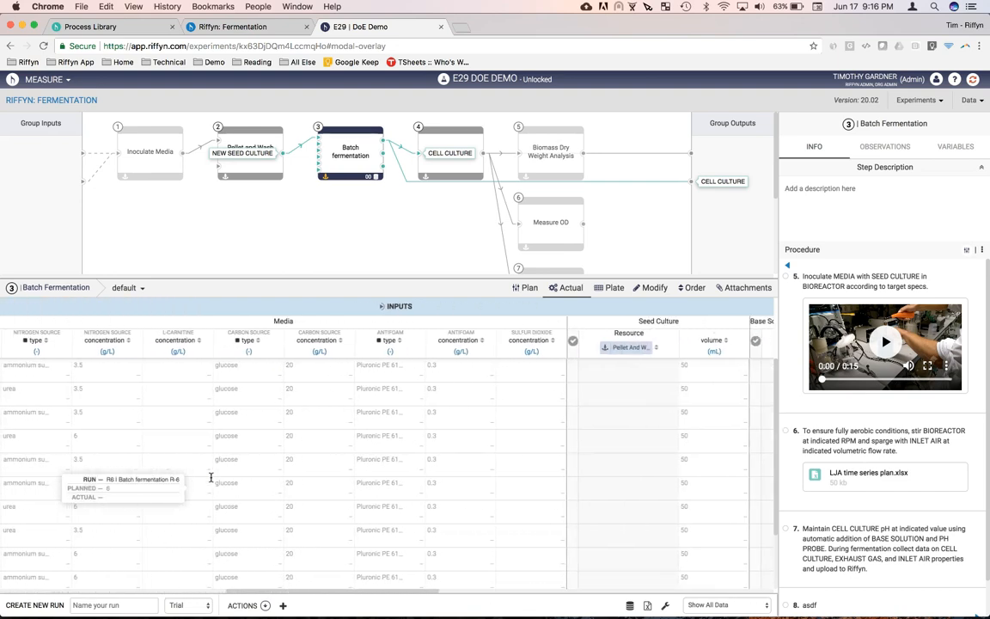
click(315, 340)
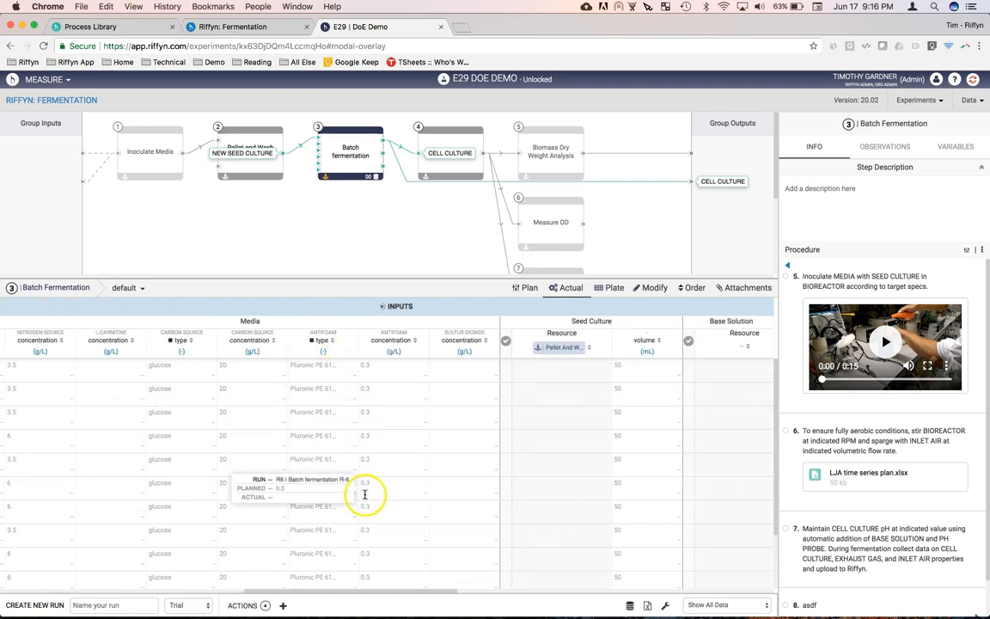
click(400, 508)
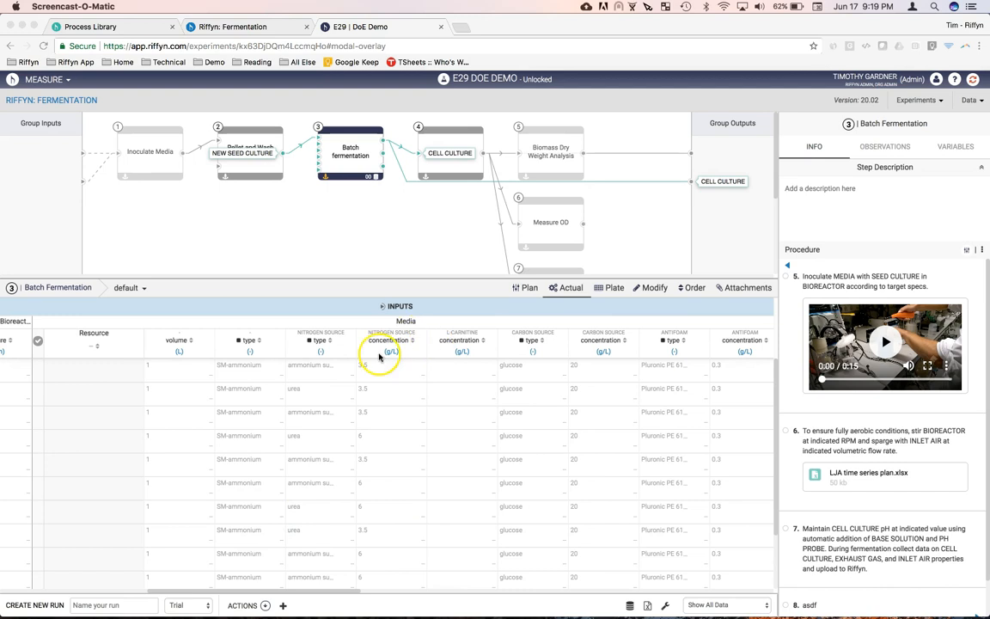
scroll(400, 517, down, 3)
click(320, 340)
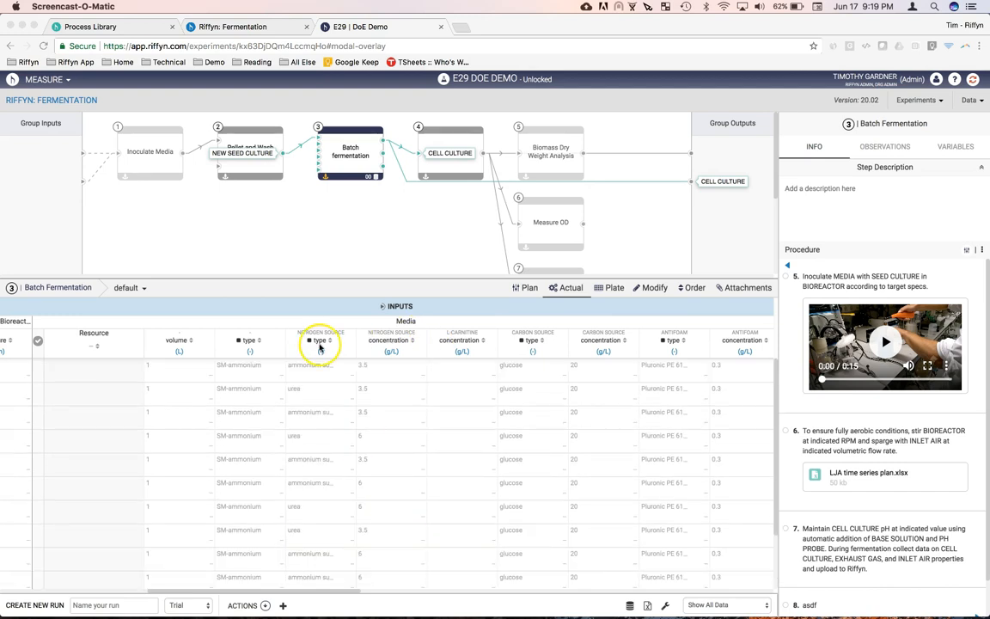
Step: Connect all Inoculate Media runs to all Batch fermentation runs with a 1:1 ratio, splitting after Inoculate Media
click(124, 179)
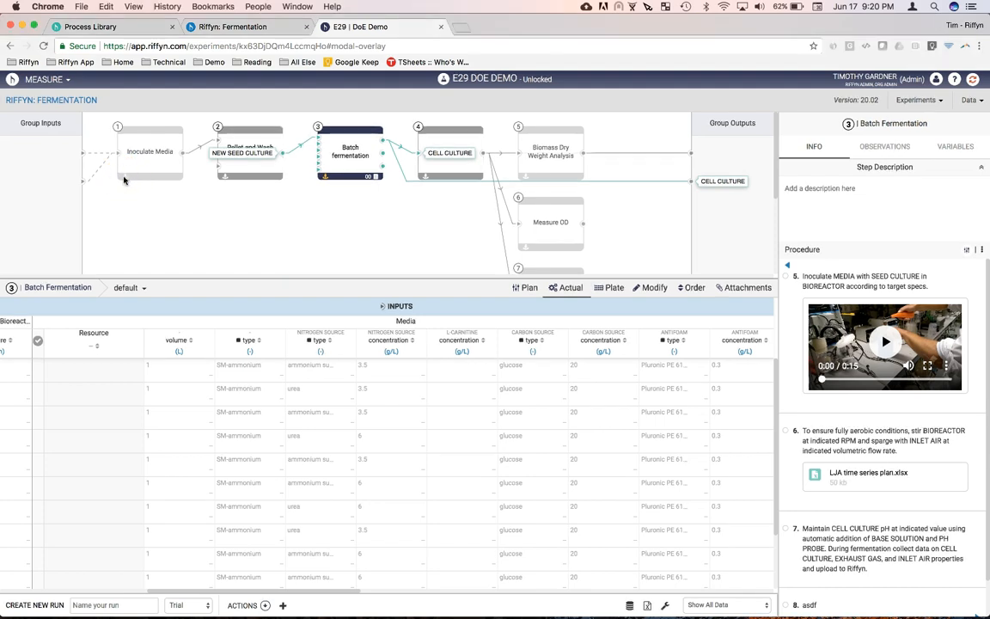
click(124, 177)
click(282, 458)
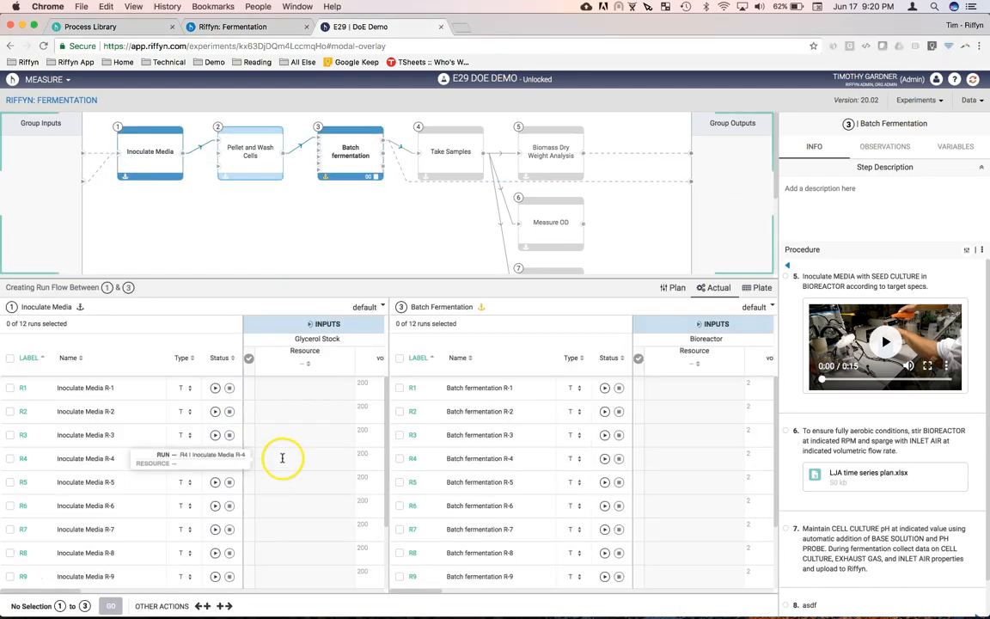
click(399, 358)
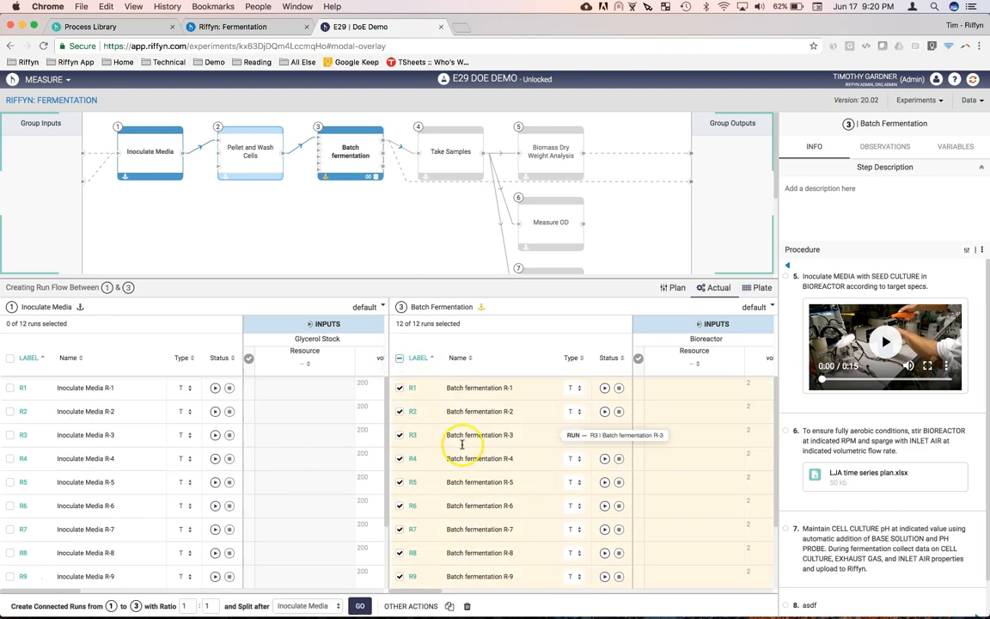
click(10, 360)
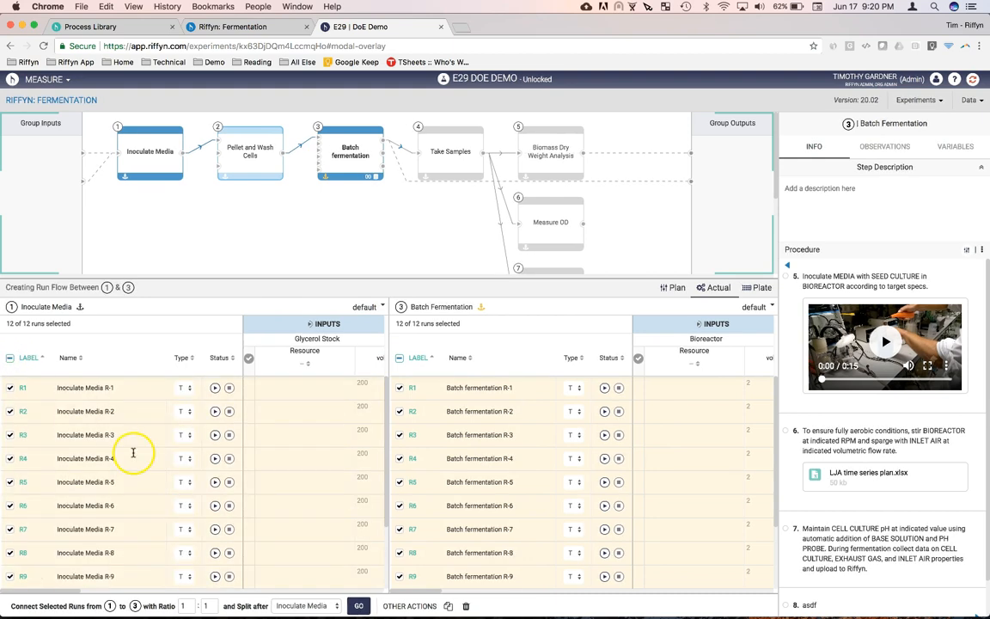
click(359, 607)
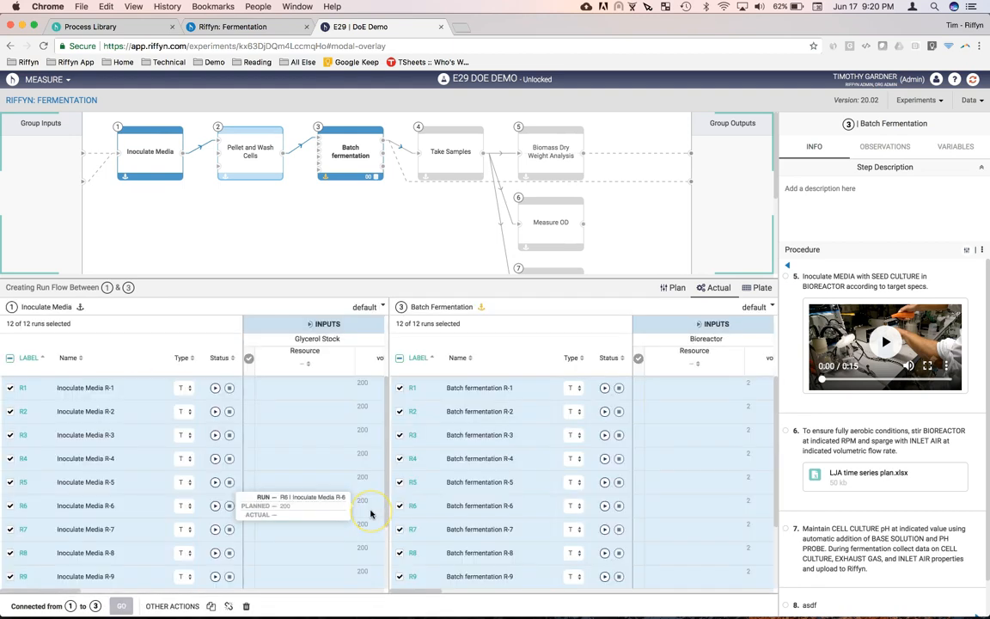
Step: Clear both run selections and select Inoculate Media R-1 and R-2 one at a time to check their connected Batch fermentation runs
click(400, 358)
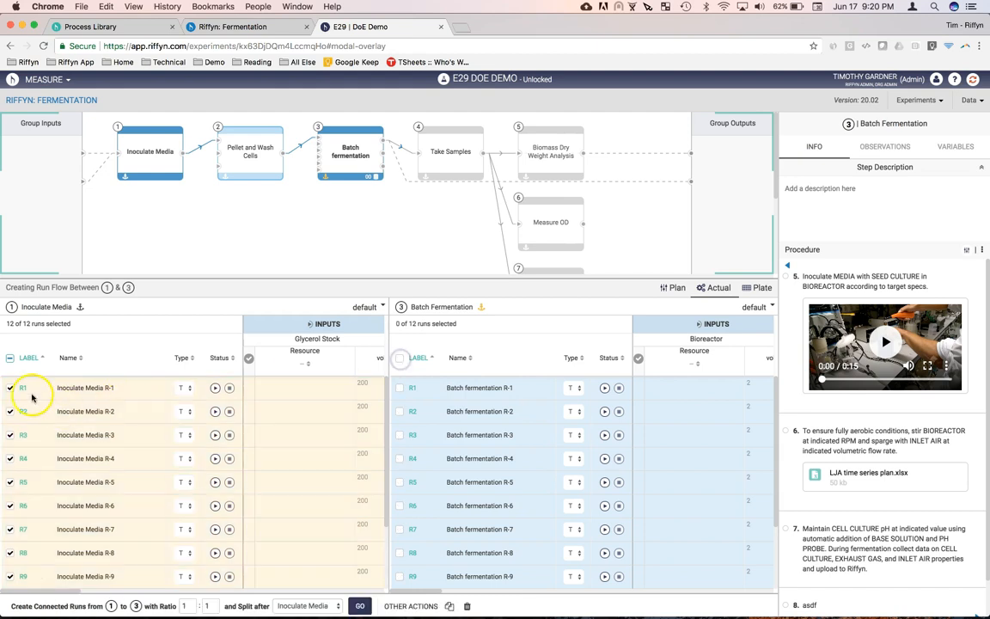
click(9, 358)
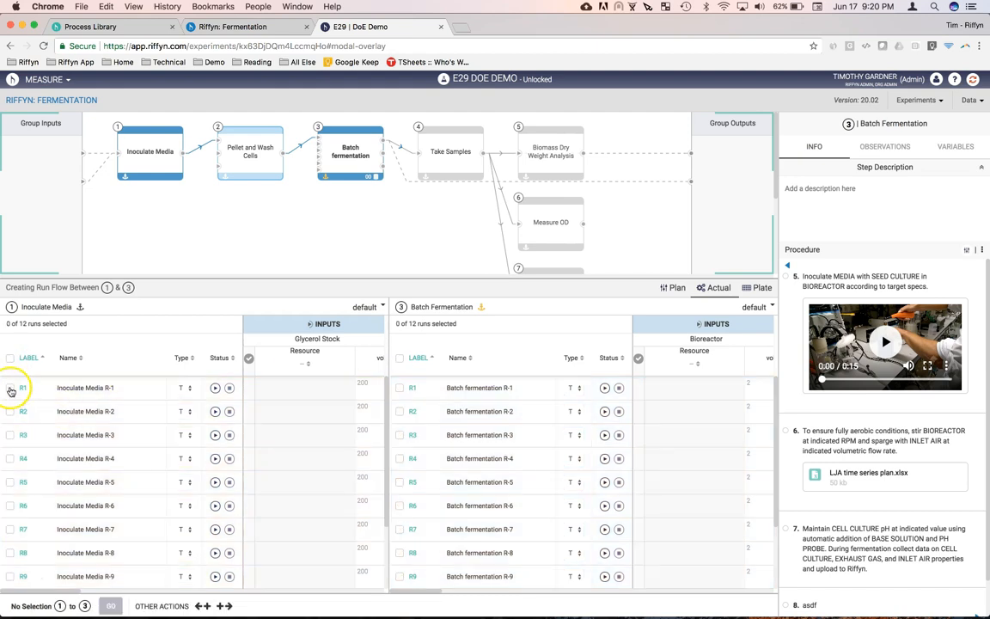
click(10, 388)
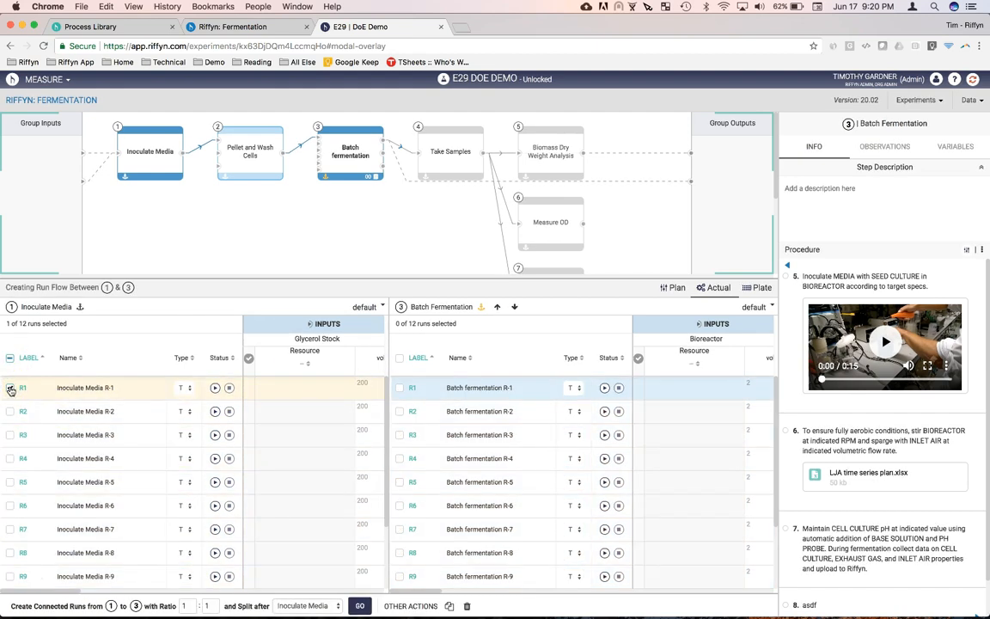
click(10, 387)
click(10, 411)
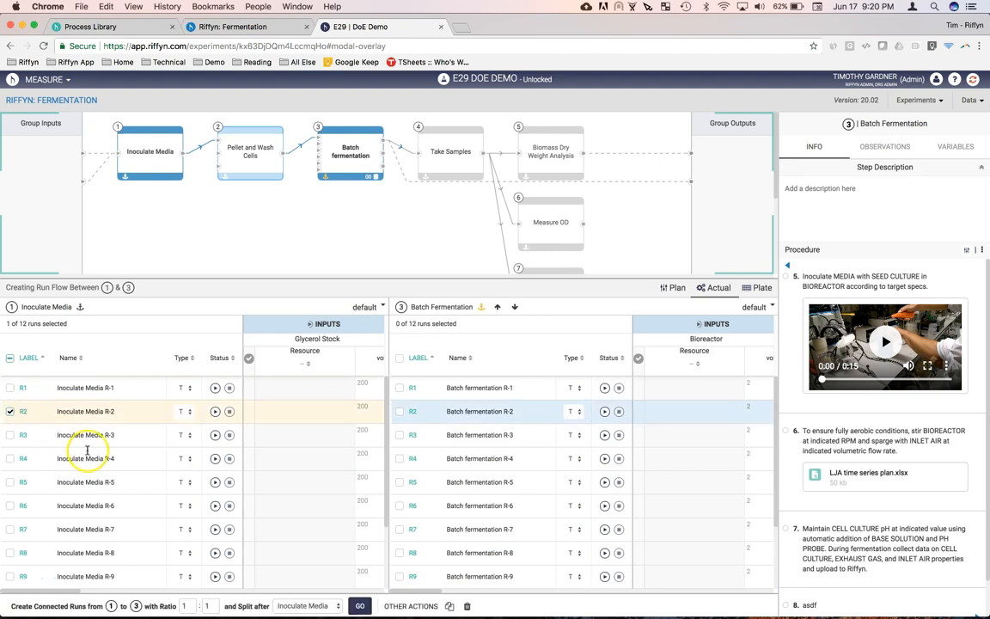
Step: Compare the nitrogen source values of the R2 runs in both steps, switching to JMP to check them against the Custom Design table
scroll(183, 491, right, 5)
scroll(183, 491, right, 3)
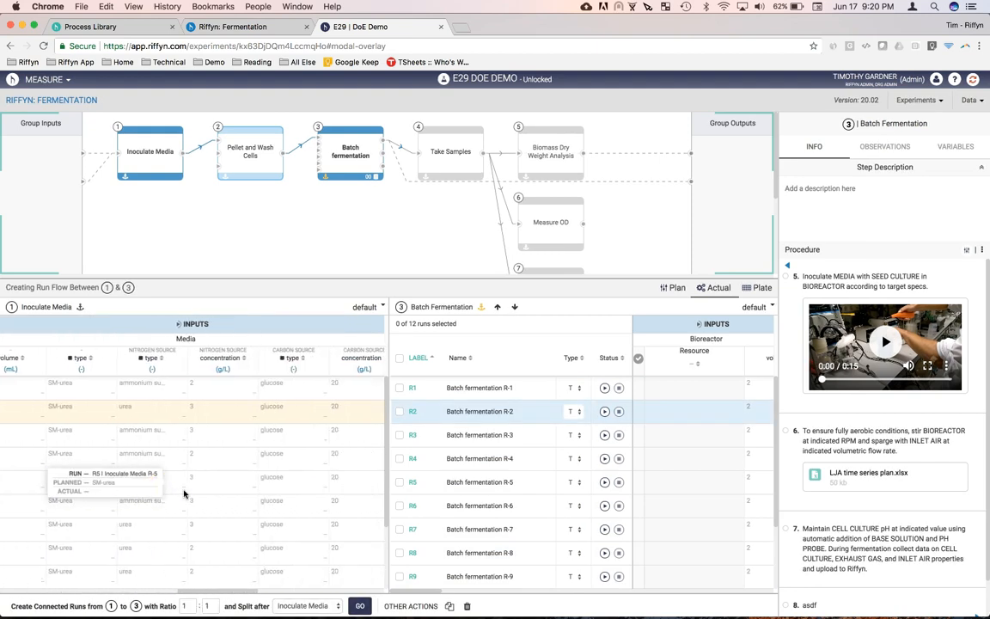
scroll(583, 478, right, 5)
scroll(588, 476, right, 5)
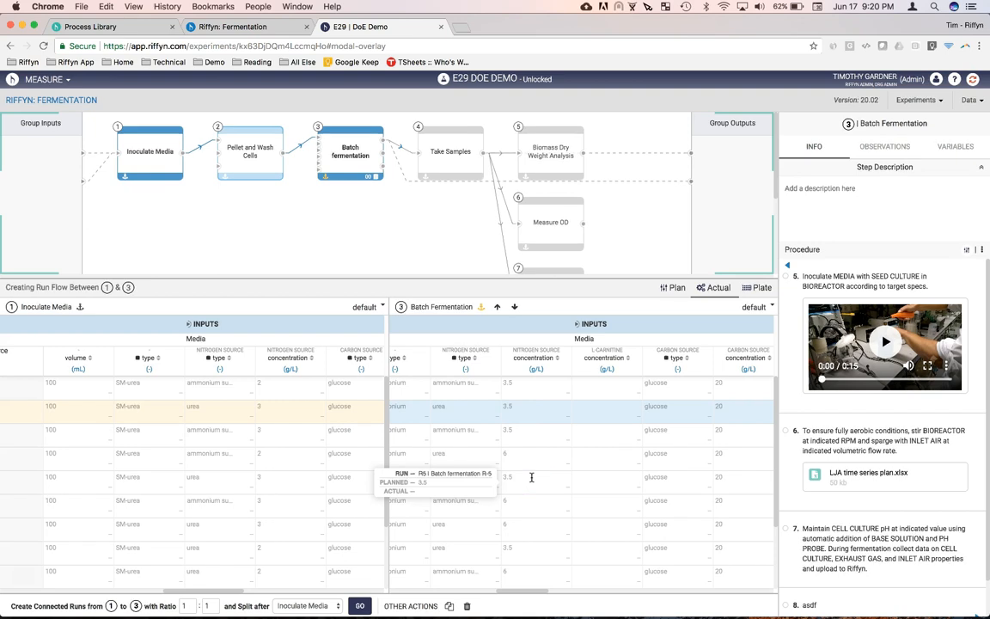
key(super+Tab)
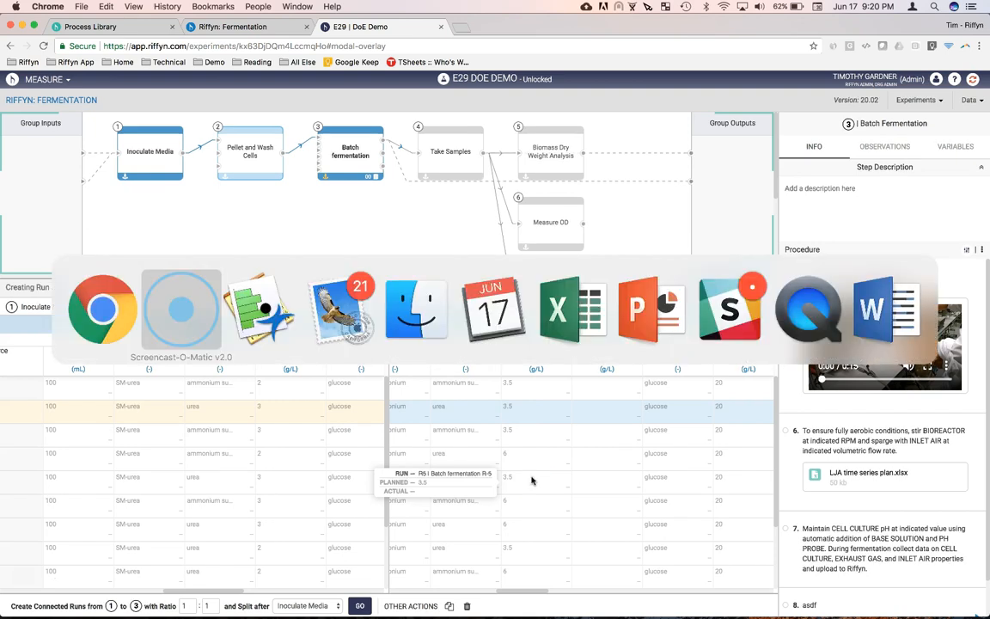
key(super+Tab)
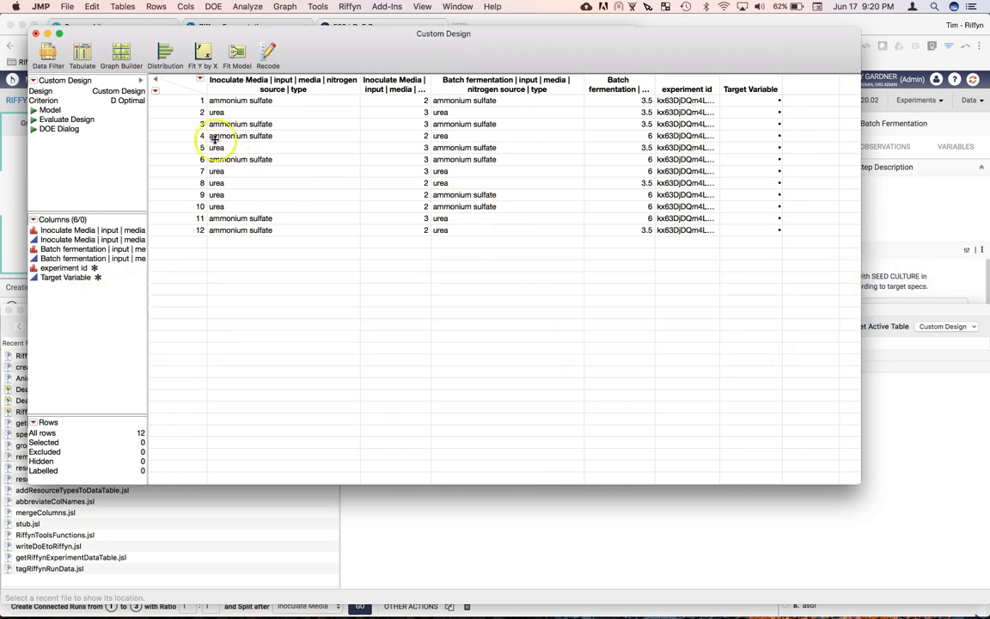